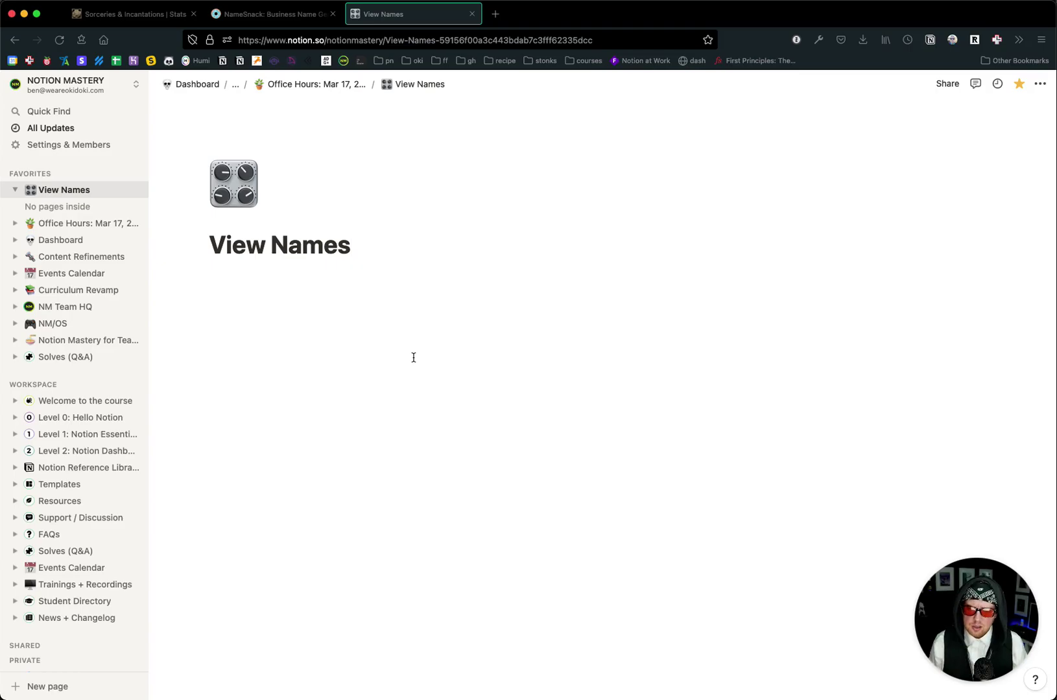
# Insert a linked view of the Solves database on the View Names page, copying its existing WIP table view.
pyautogui.press('Return')
pyautogui.write('/cr')
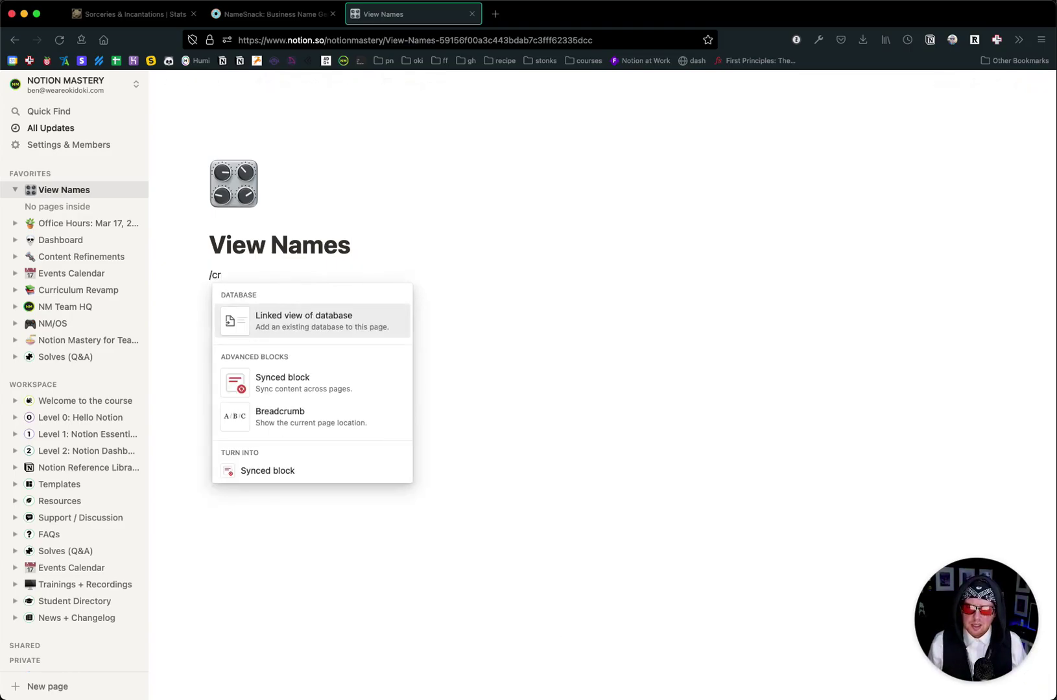
pyautogui.click(330, 321)
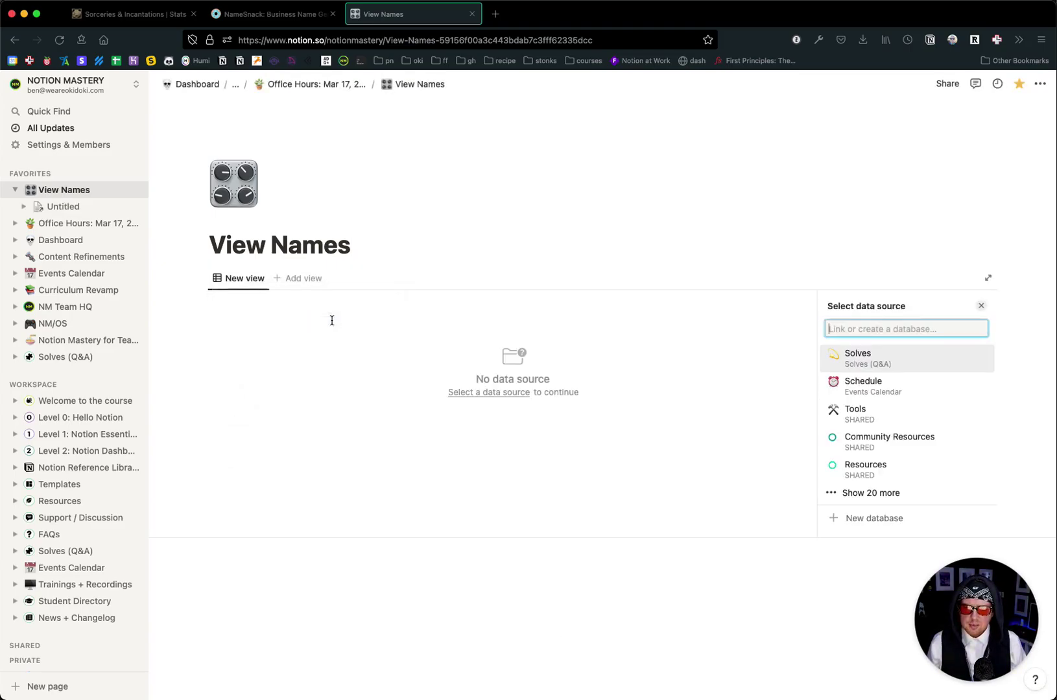
pyautogui.click(895, 369)
pyautogui.click(893, 366)
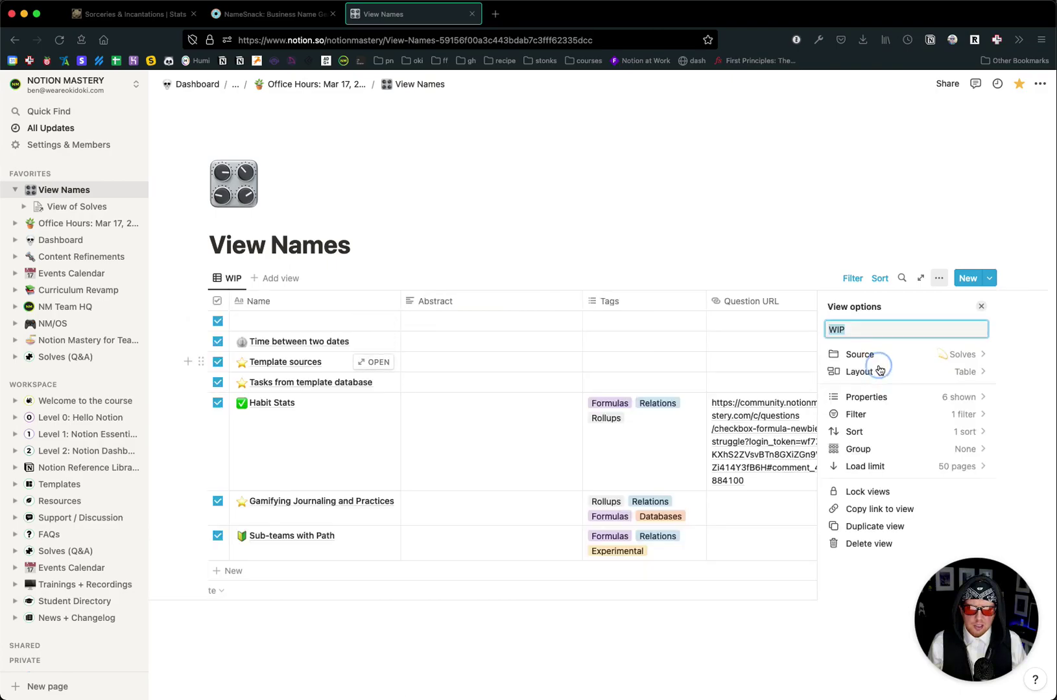
pyautogui.click(614, 245)
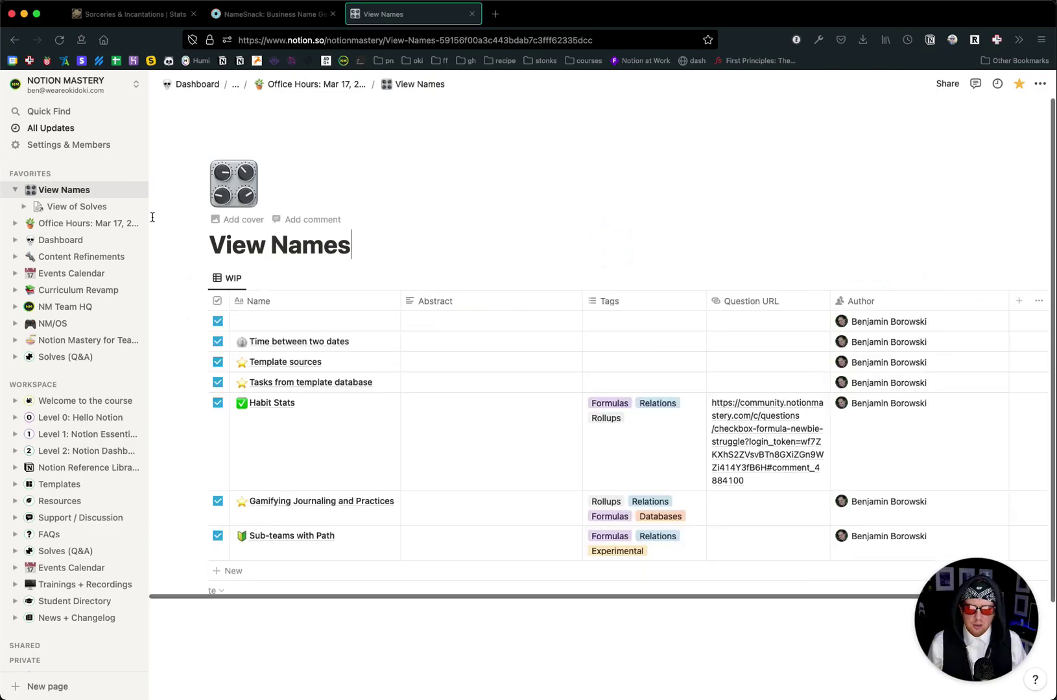
pyautogui.click(16, 190)
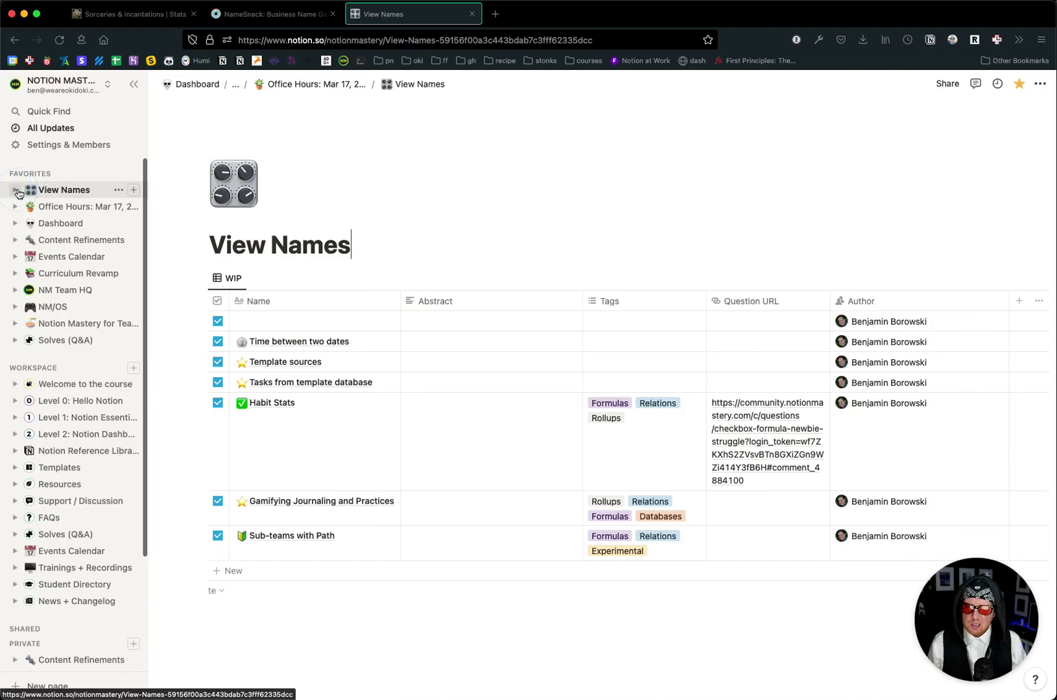
pyautogui.click(17, 191)
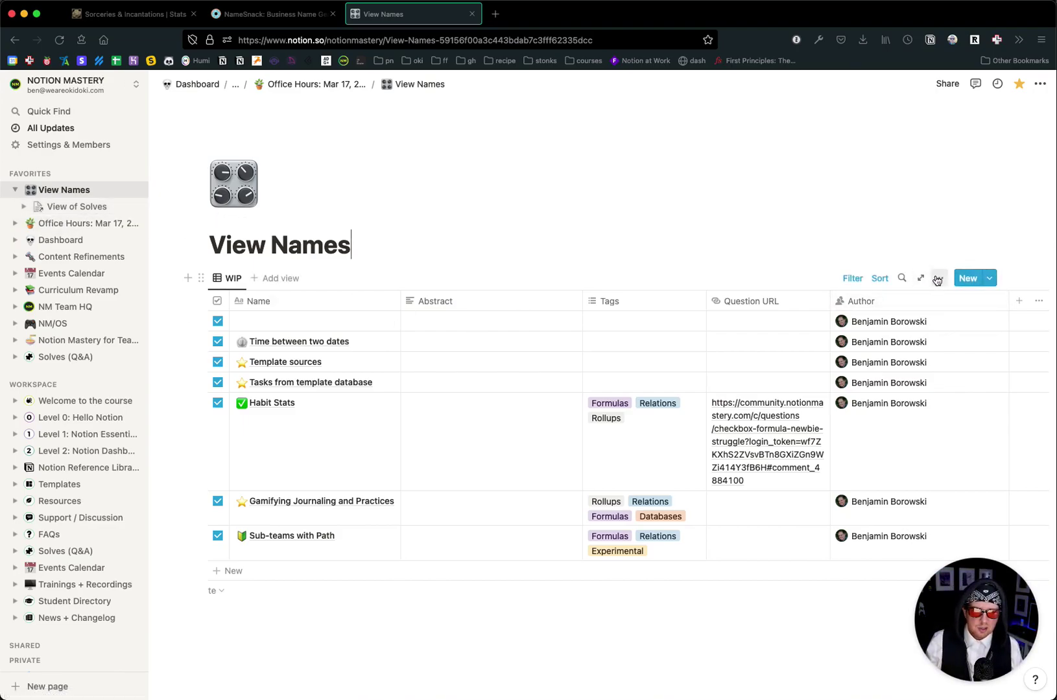
# Show the database title in the layout settings of the linked Solves WIP view.
pyautogui.click(938, 279)
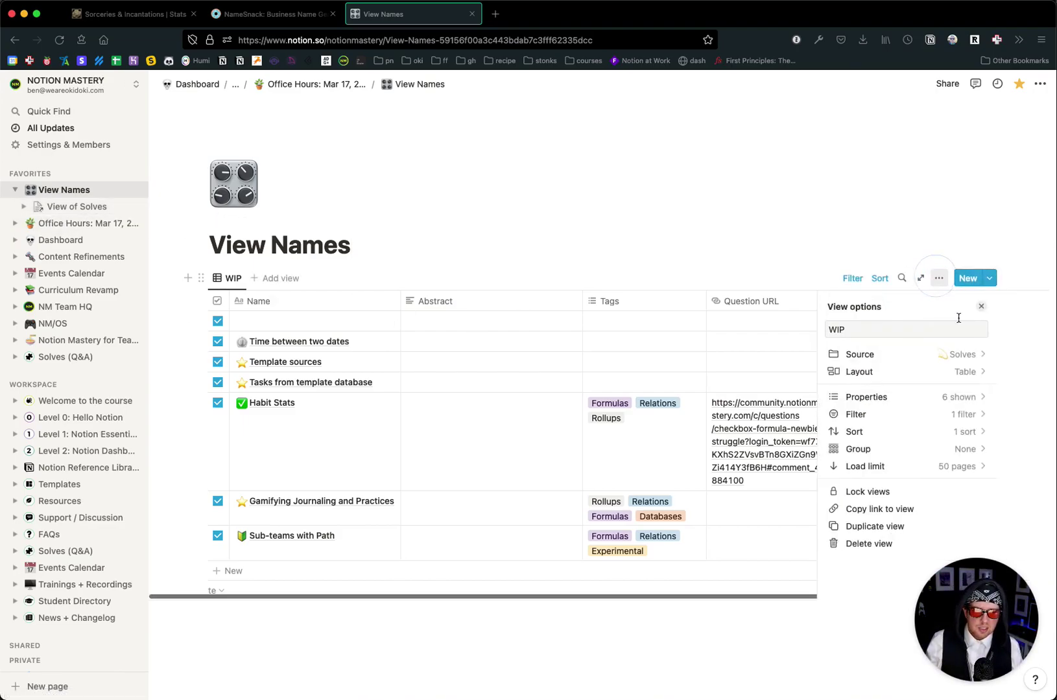
pyautogui.click(976, 372)
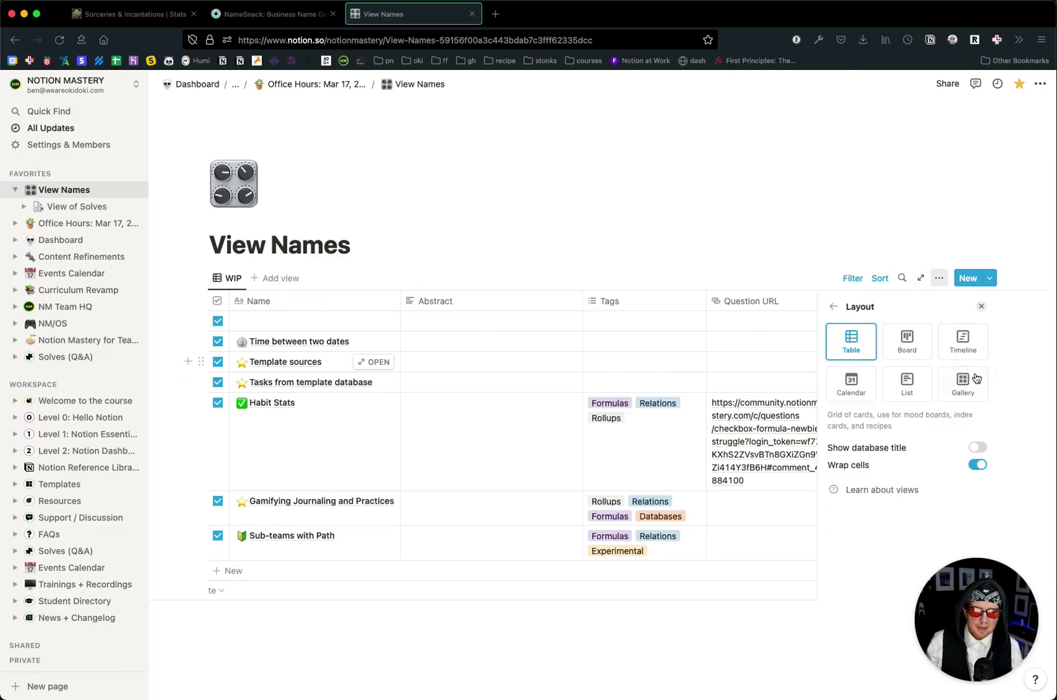
pyautogui.click(977, 448)
pyautogui.click(554, 256)
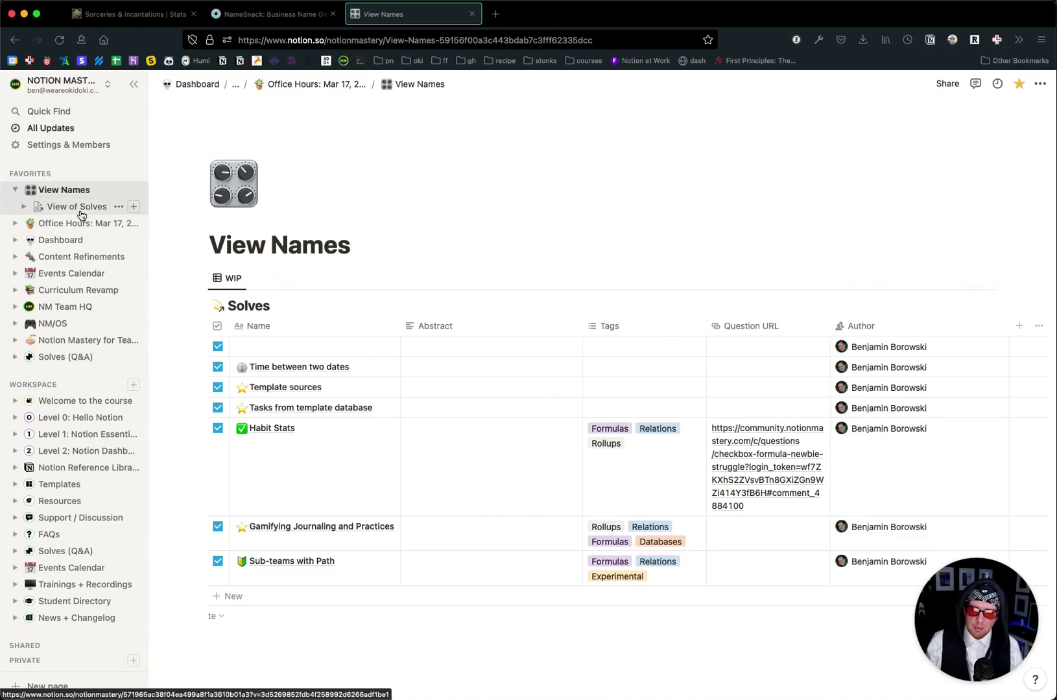
pyautogui.click(119, 206)
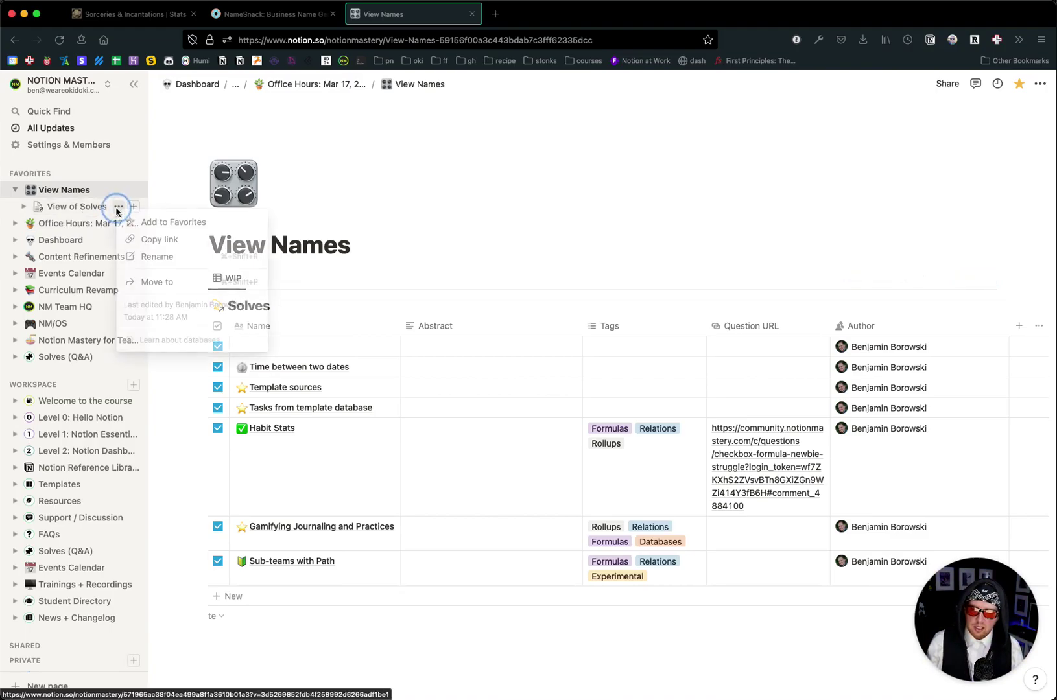
pyautogui.click(157, 257)
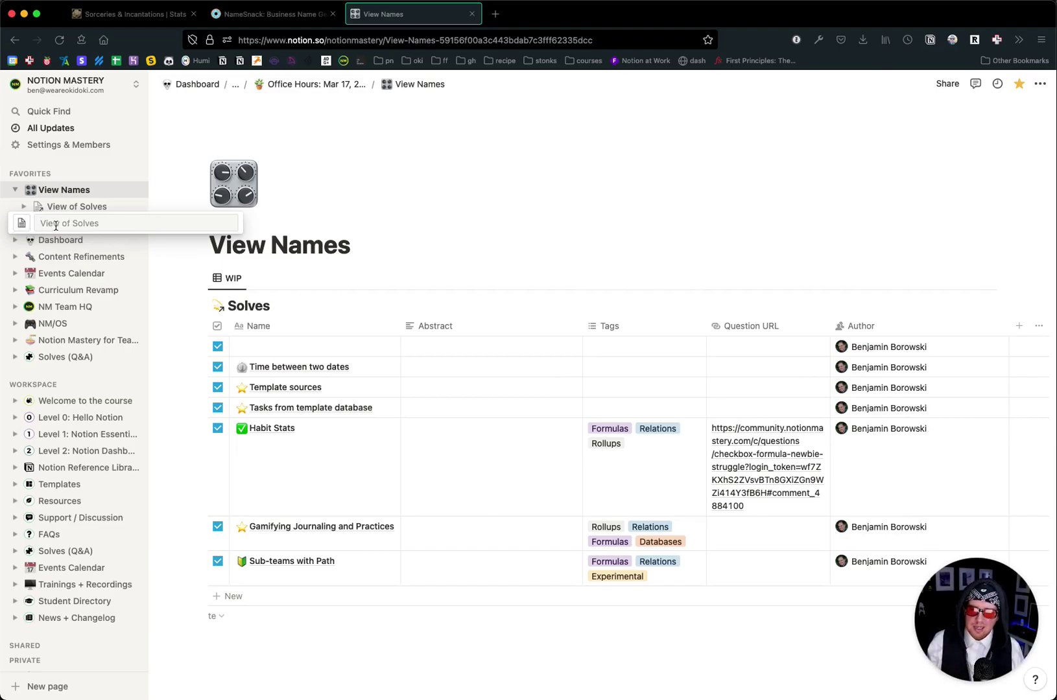
pyautogui.click(413, 198)
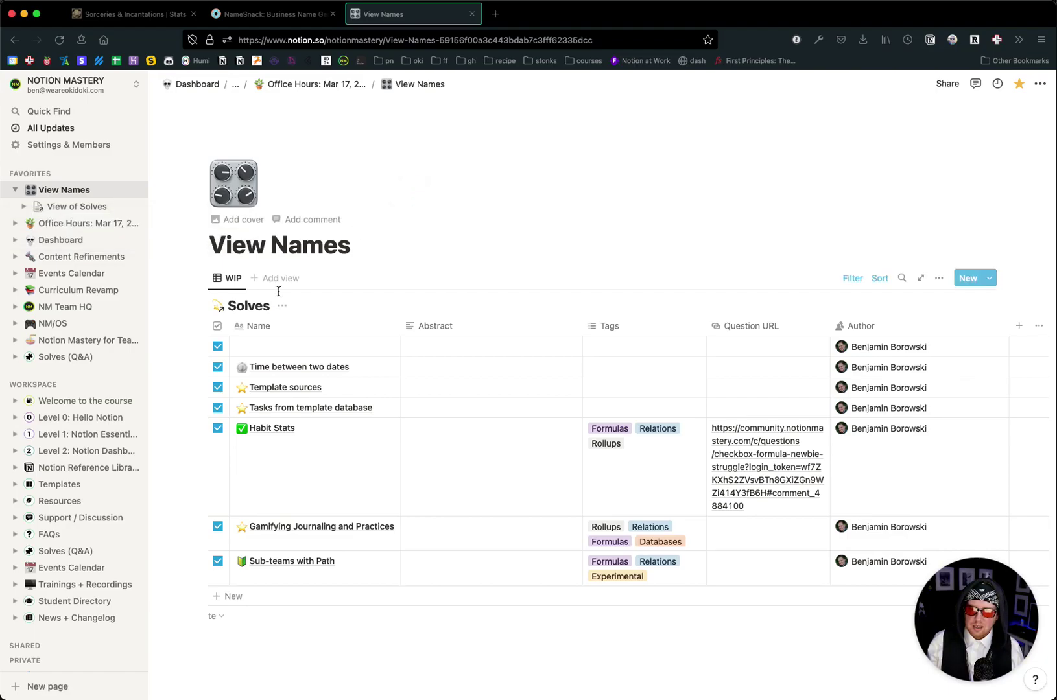
# Open the linked Solves database as a full page and add the page title "My Solves".
pyautogui.click(925, 283)
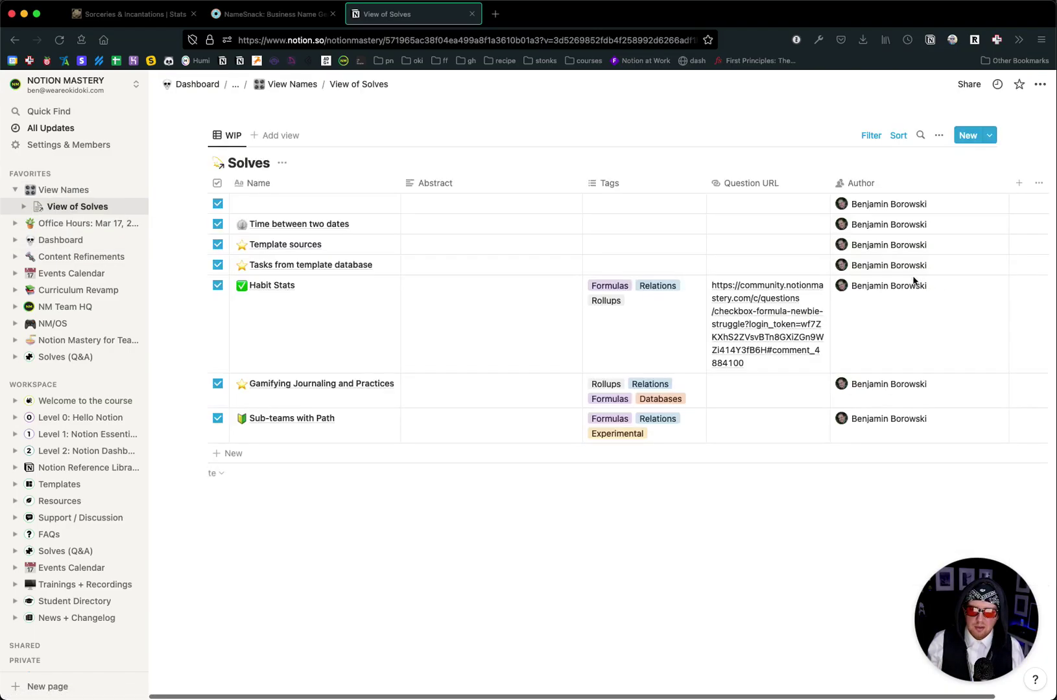
pyautogui.moveTo(261, 116)
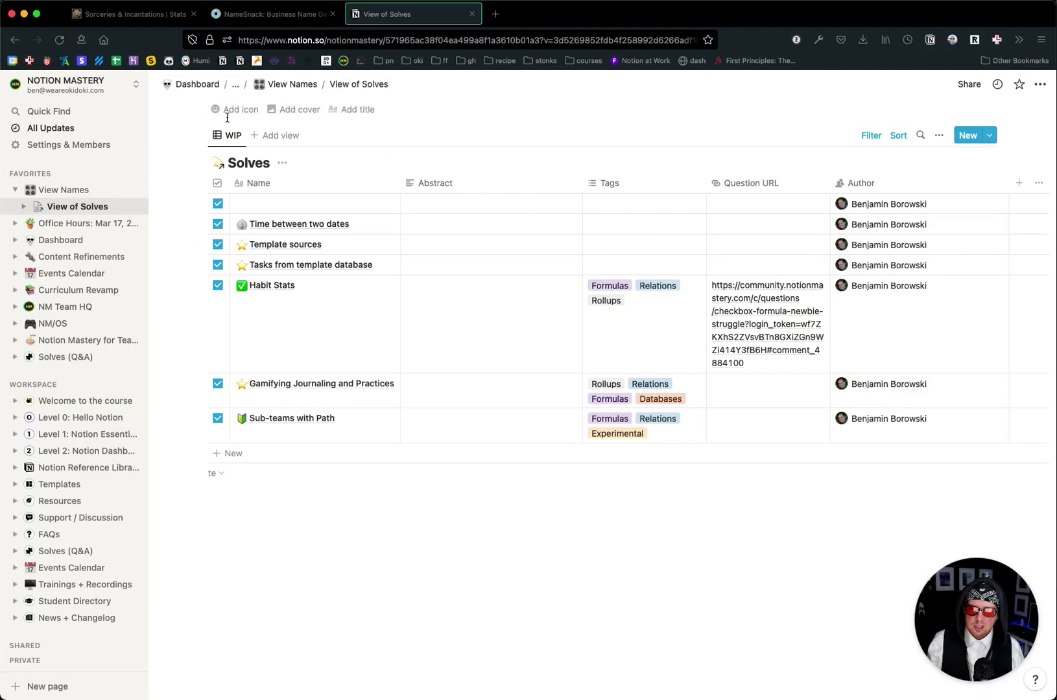
pyautogui.click(340, 115)
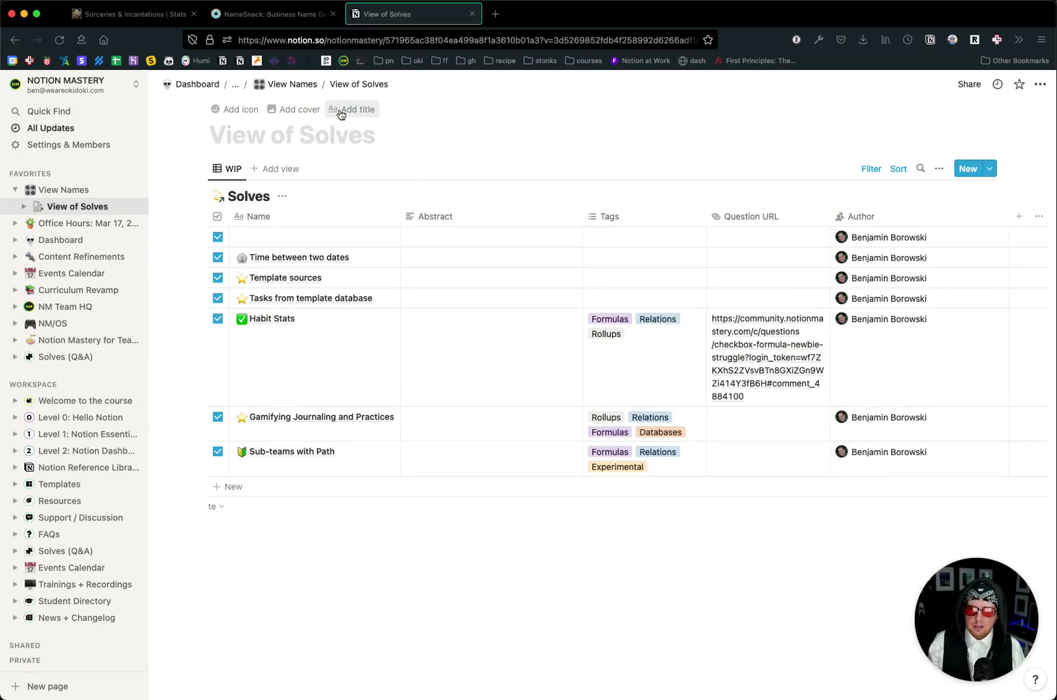
pyautogui.write('My Solves')
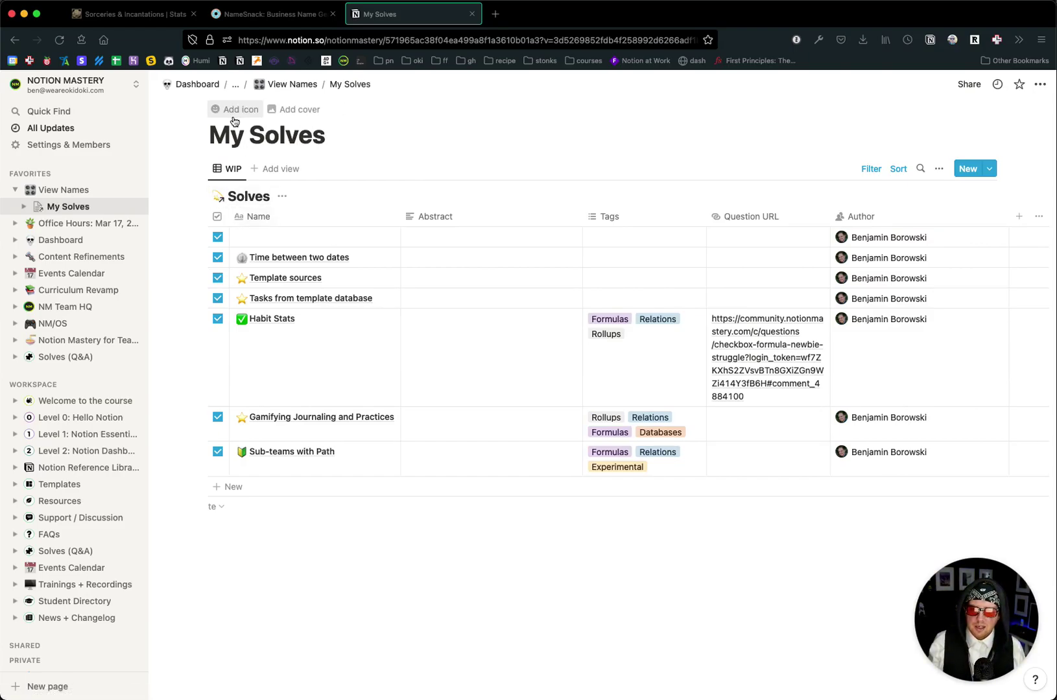
# Give the My Solves page a yellow star emoji as its icon.
pyautogui.click(234, 110)
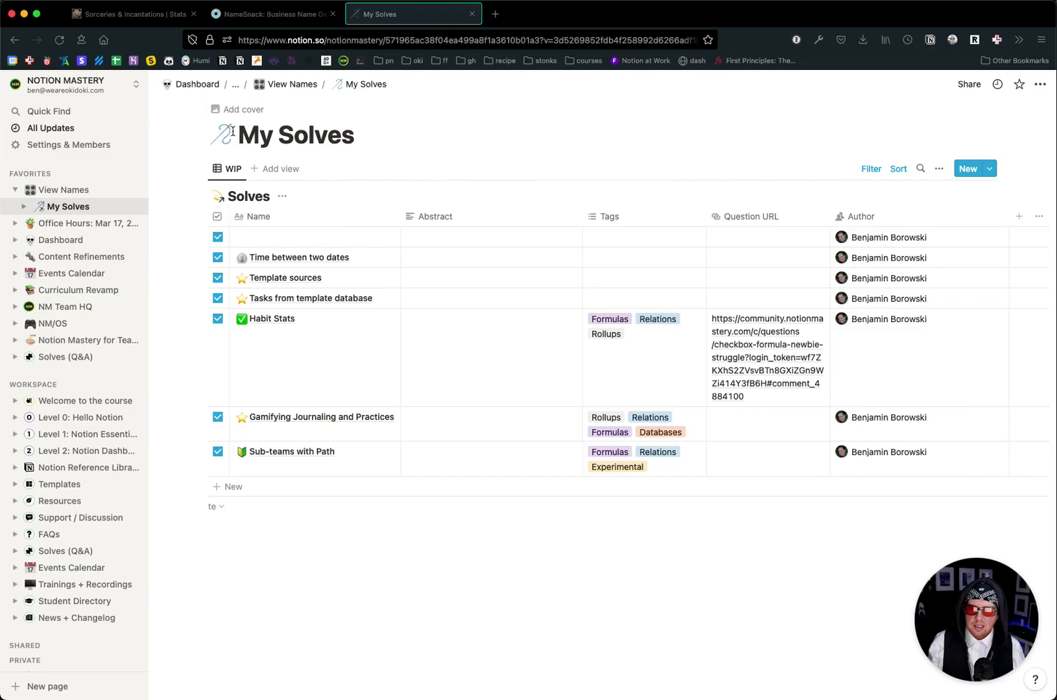
pyautogui.click(229, 137)
pyautogui.write('star')
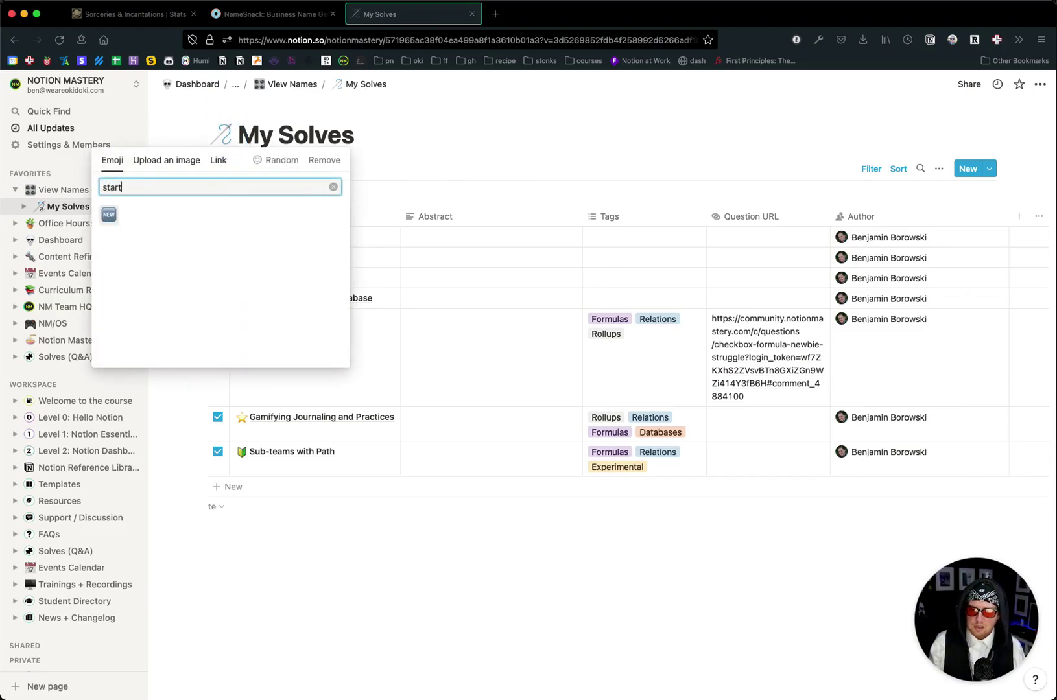
pyautogui.click(112, 213)
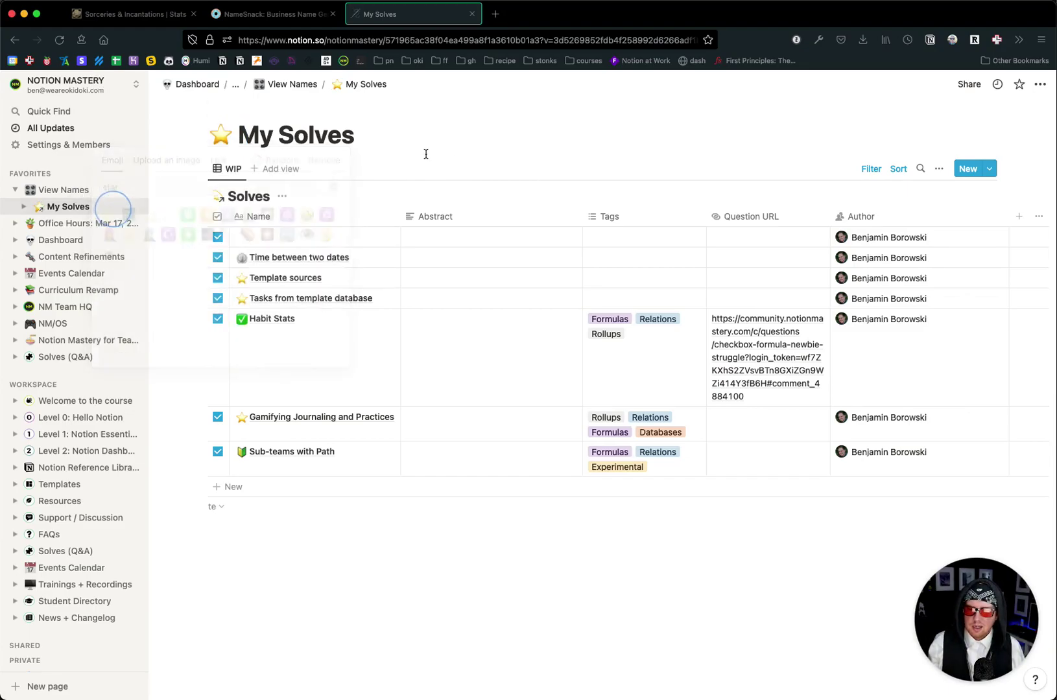
# Add a second view to My Solves from the Solves database, copying its existing Solves table view.
pyautogui.click(261, 175)
pyautogui.click(891, 254)
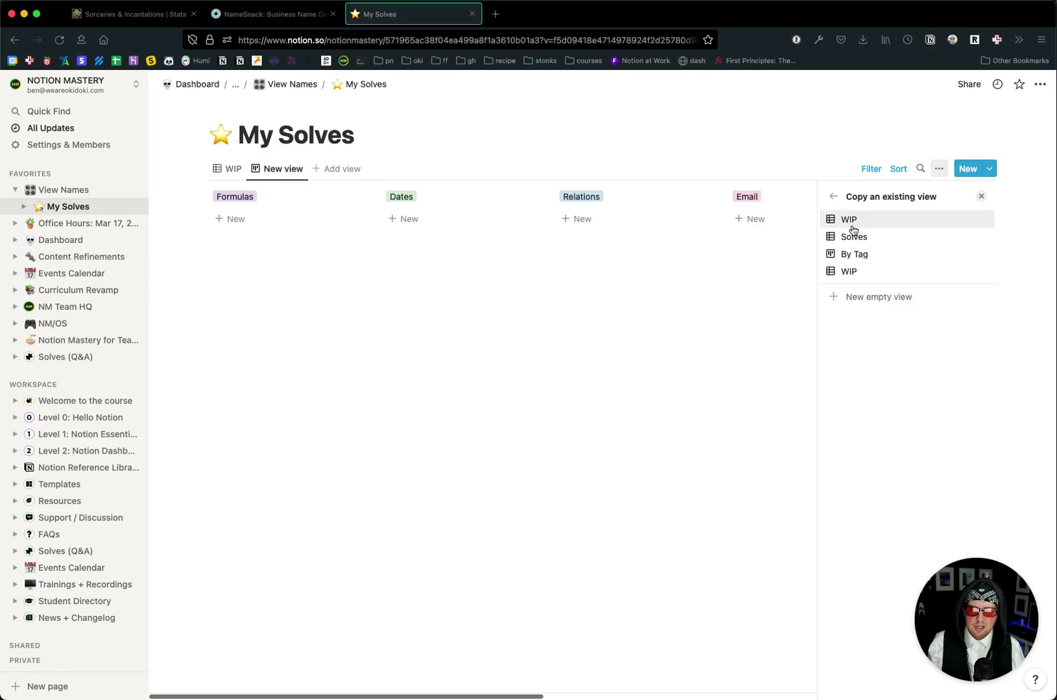
pyautogui.click(855, 237)
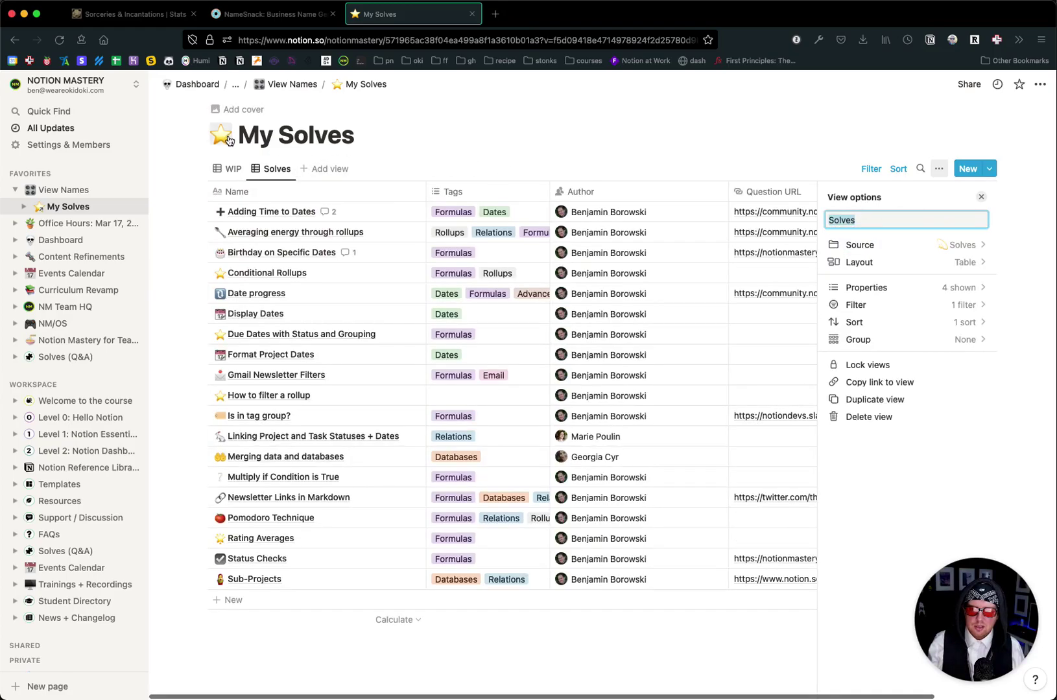
# Add a third view from the Schedule database, copying Calendar: Upcoming Events, and return to the View Names page.
pyautogui.click(311, 170)
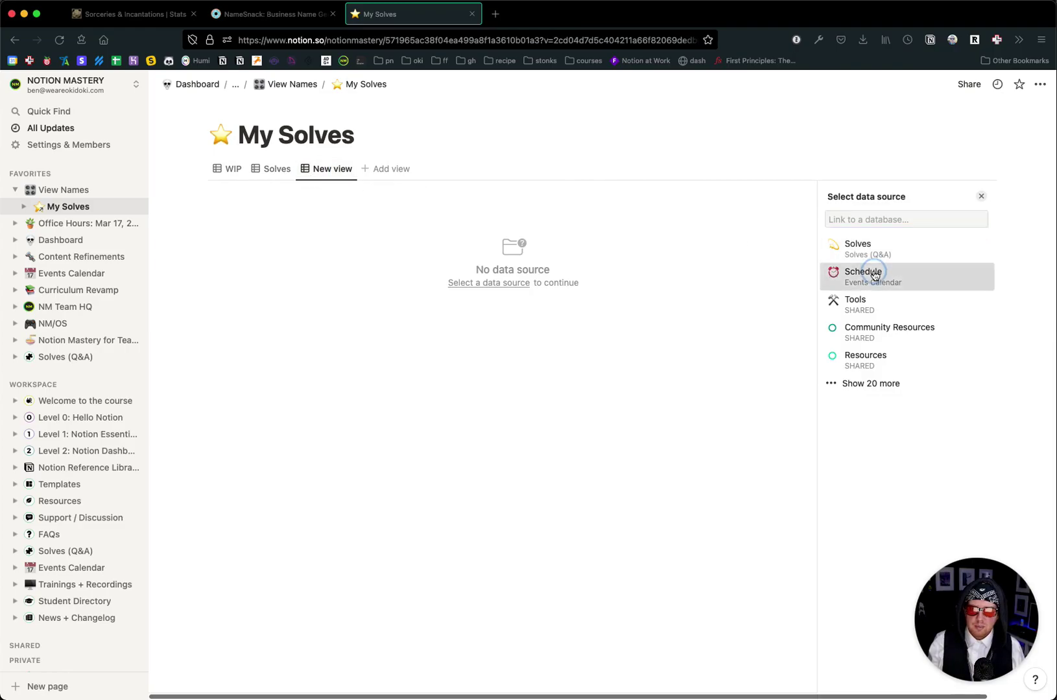
pyautogui.click(869, 273)
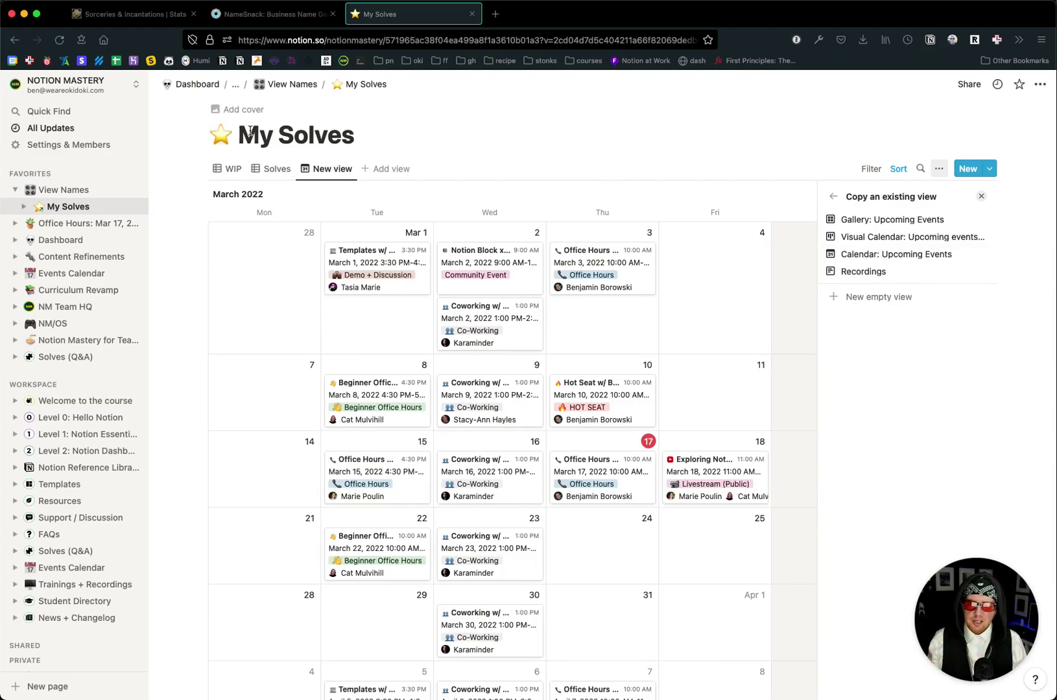
pyautogui.click(292, 85)
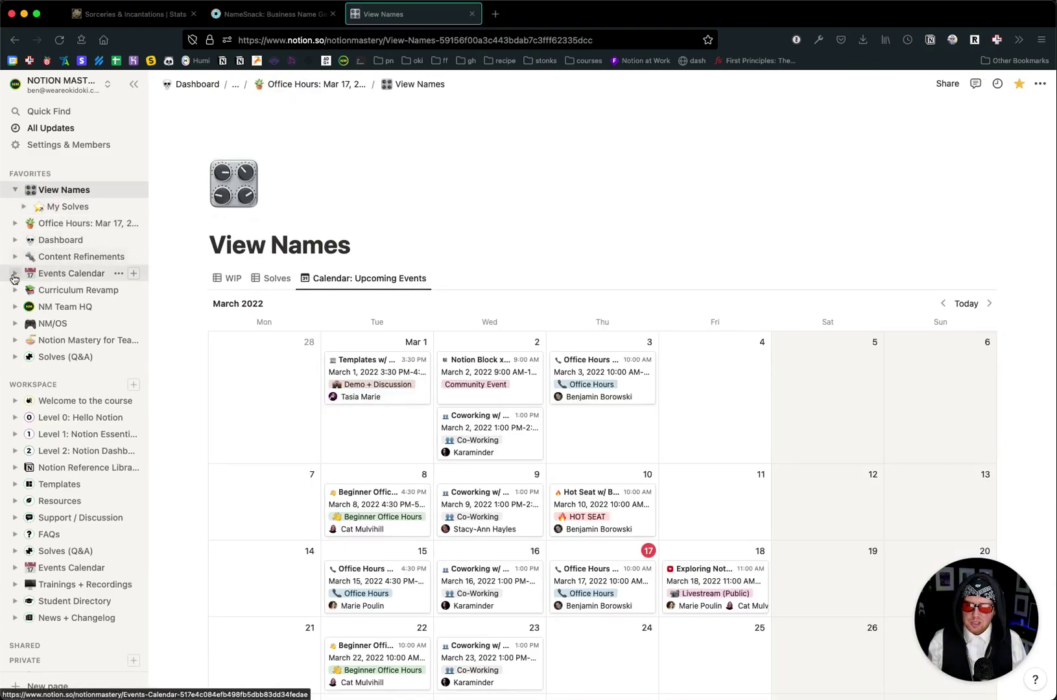
# Examine the pages nested under NM Team HQ and the Solves and WIP views nested under My Solves.
pyautogui.click(15, 307)
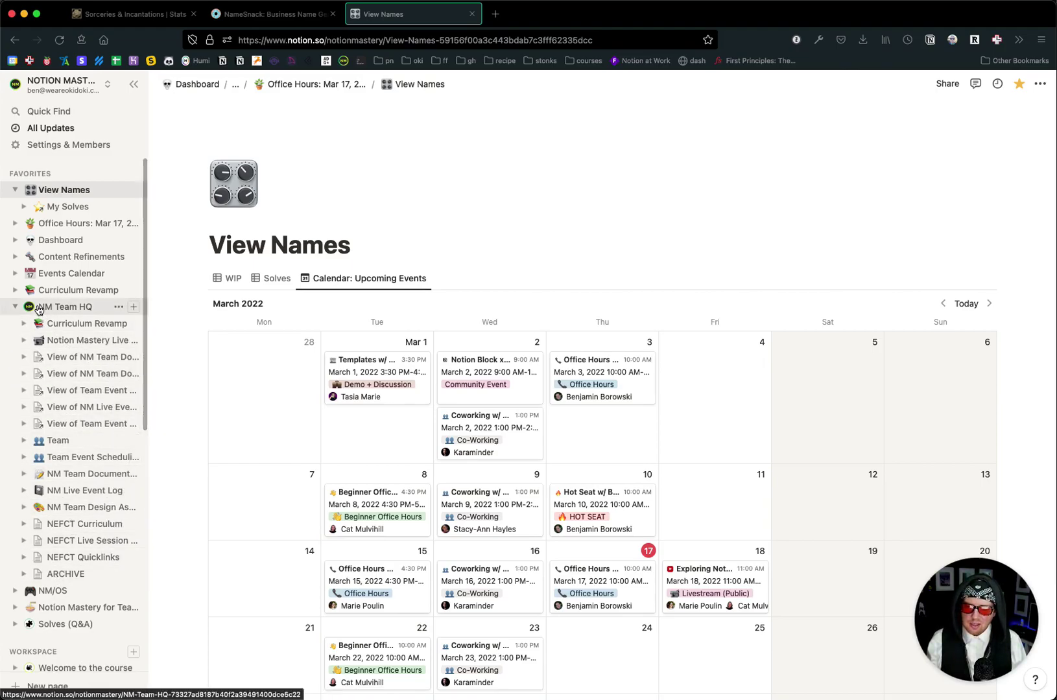
pyautogui.click(15, 307)
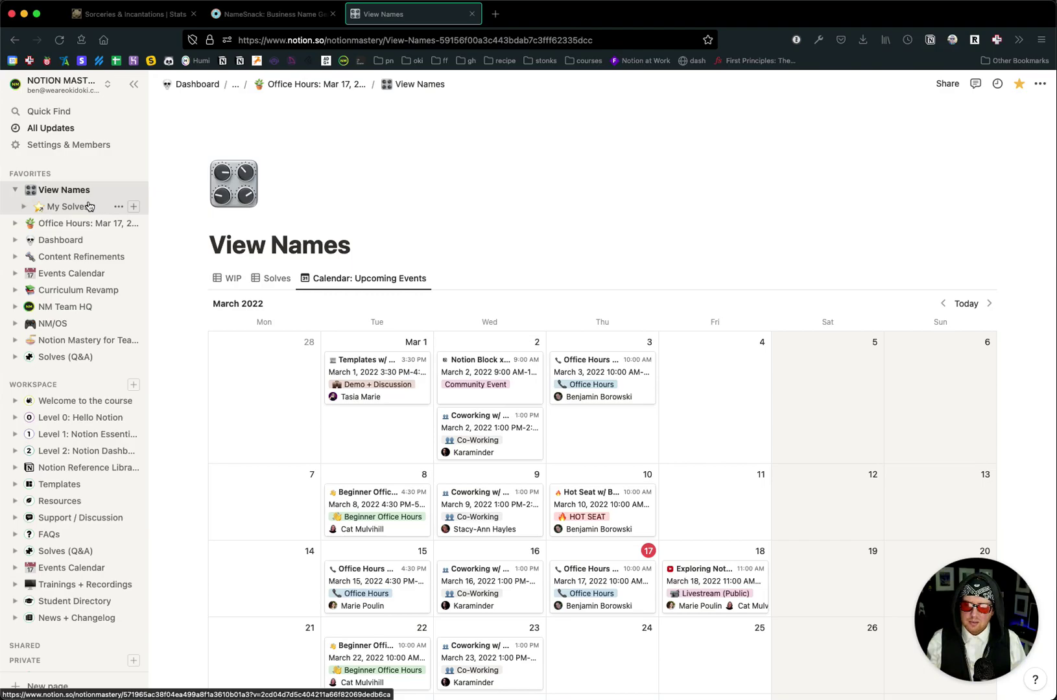
pyautogui.click(25, 208)
pyautogui.click(26, 209)
pyautogui.click(25, 208)
pyautogui.click(73, 209)
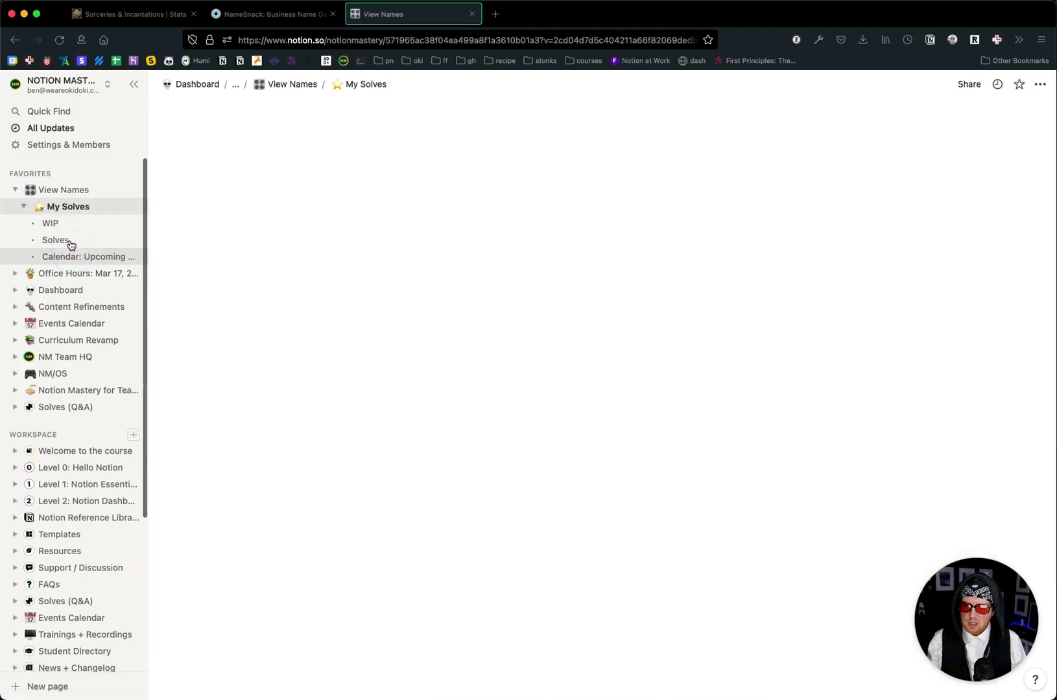
pyautogui.click(71, 242)
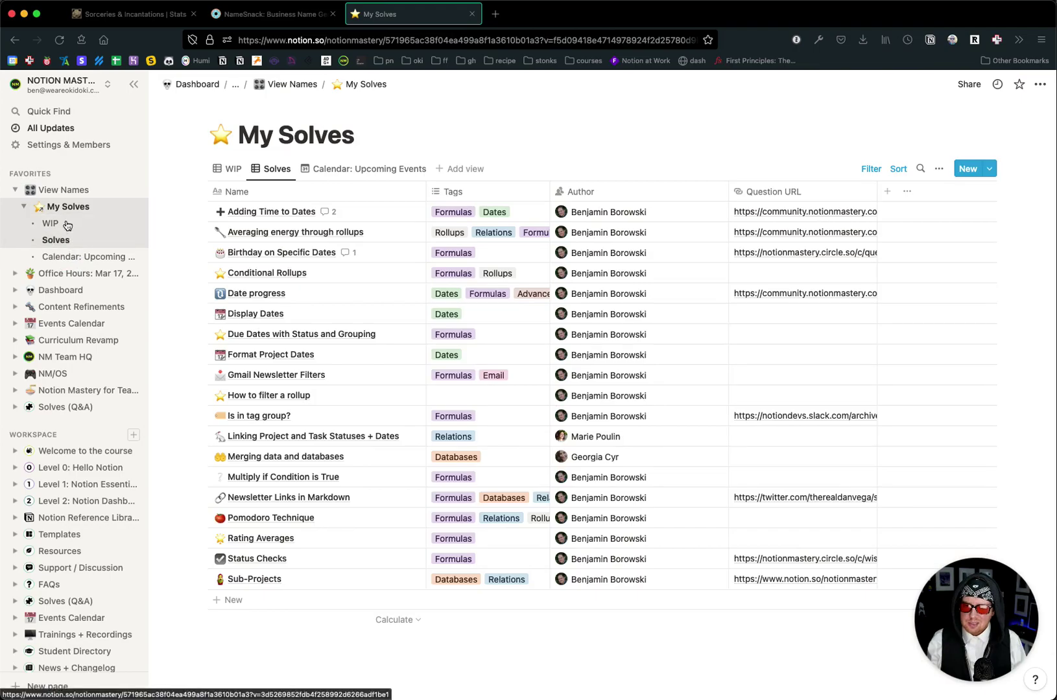
pyautogui.click(67, 225)
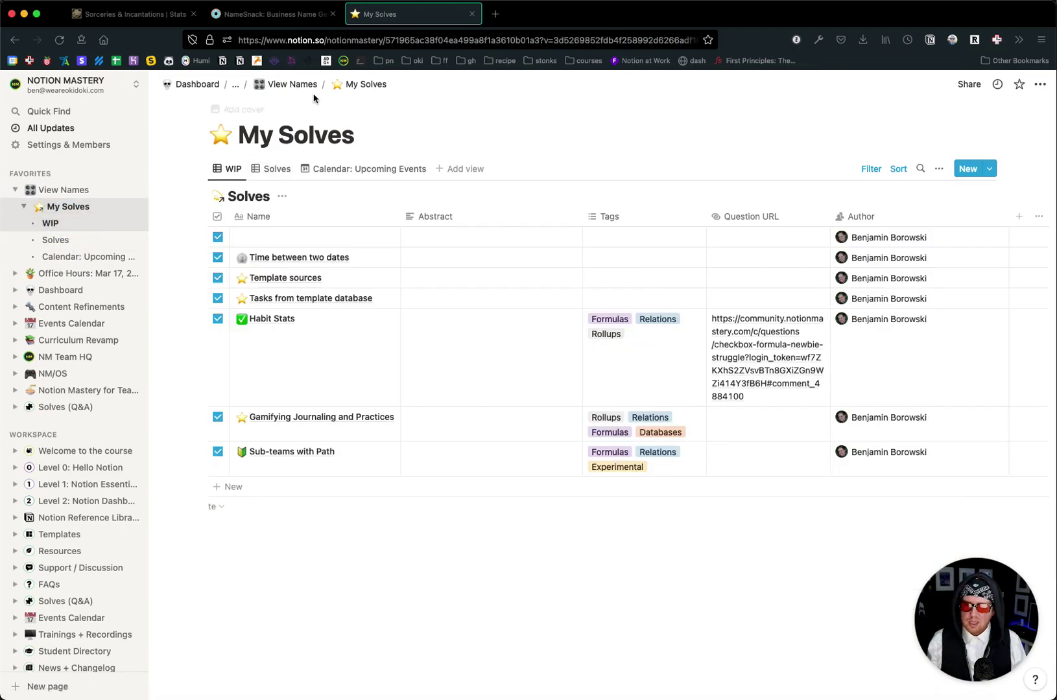
pyautogui.click(23, 206)
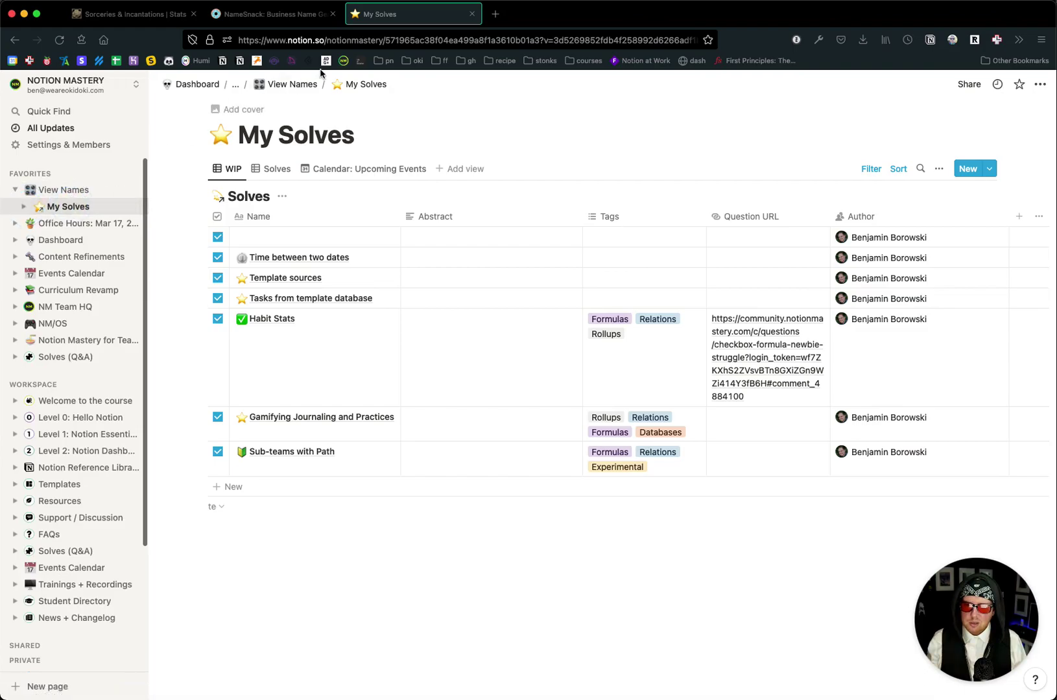
# Compare the linked database as shown on the View Names page and on its own My Solves page.
pyautogui.click(293, 85)
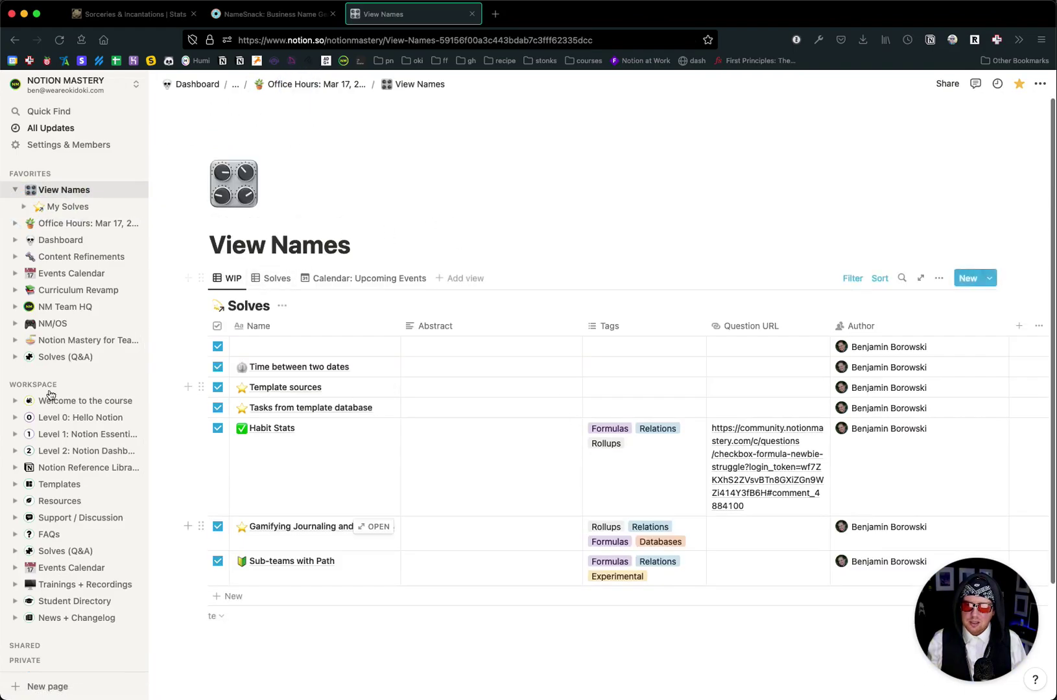
pyautogui.click(70, 208)
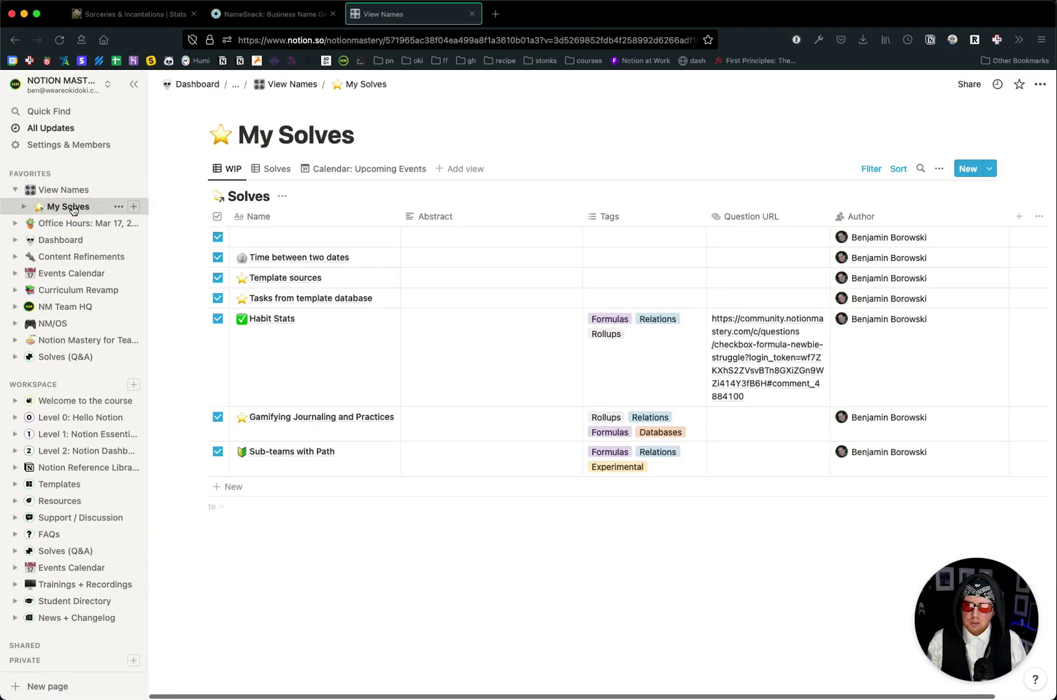
pyautogui.click(293, 84)
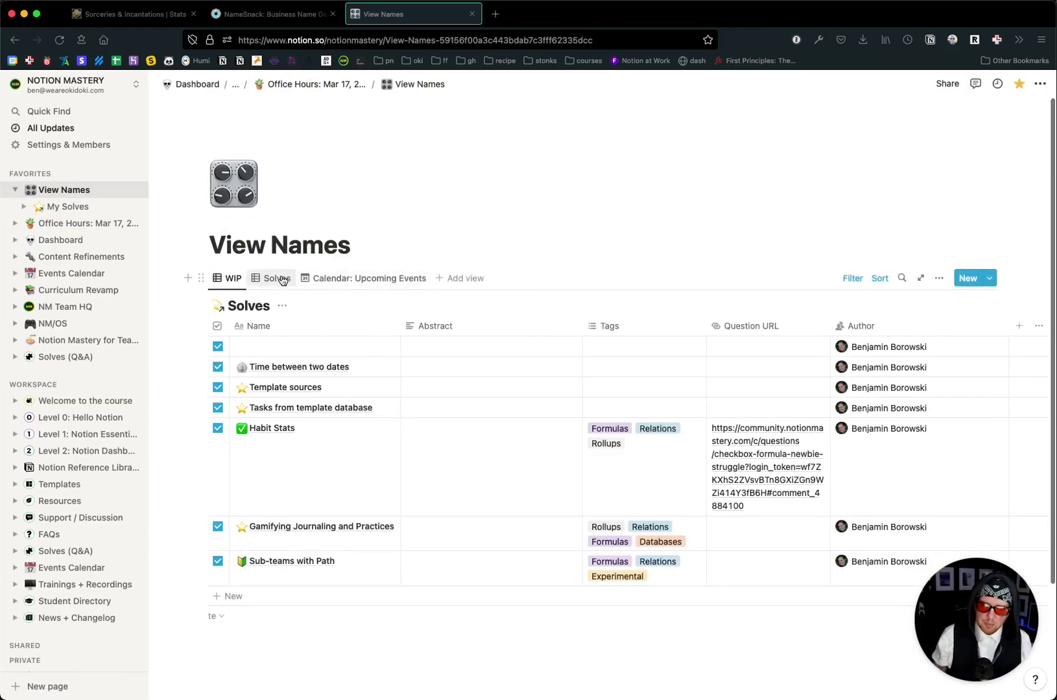
# Add a blank line under the View Names title and insert a linked view of the Tools database below Solves, copying Video Tools.
pyautogui.click(352, 244)
pyautogui.press('Return')
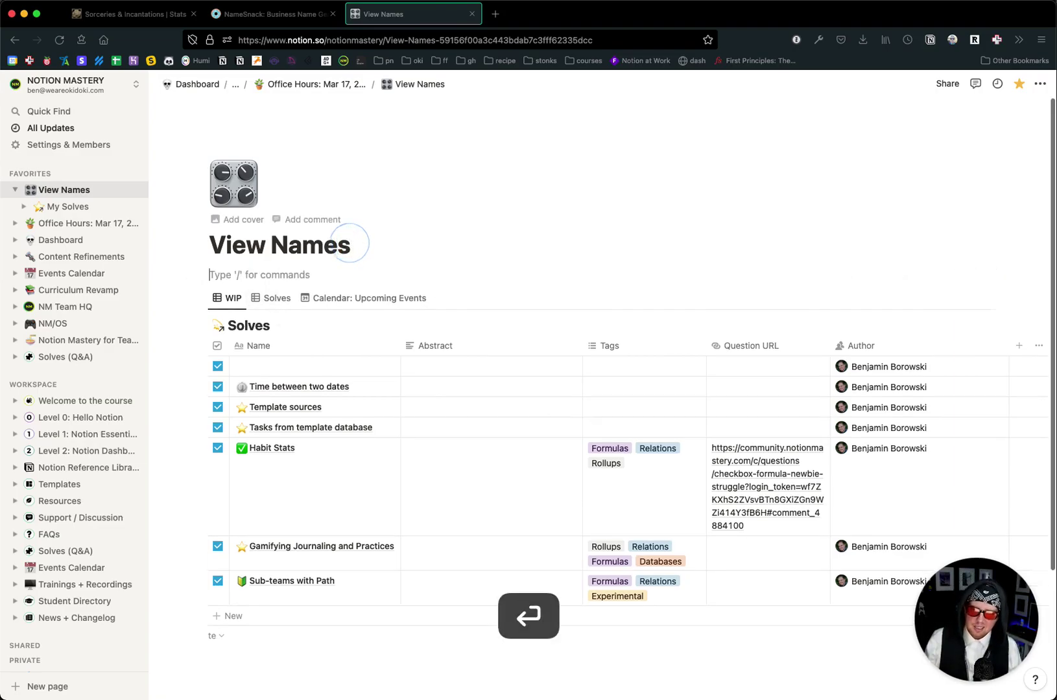
pyautogui.scroll(-5, 340, 537)
pyautogui.click(340, 538)
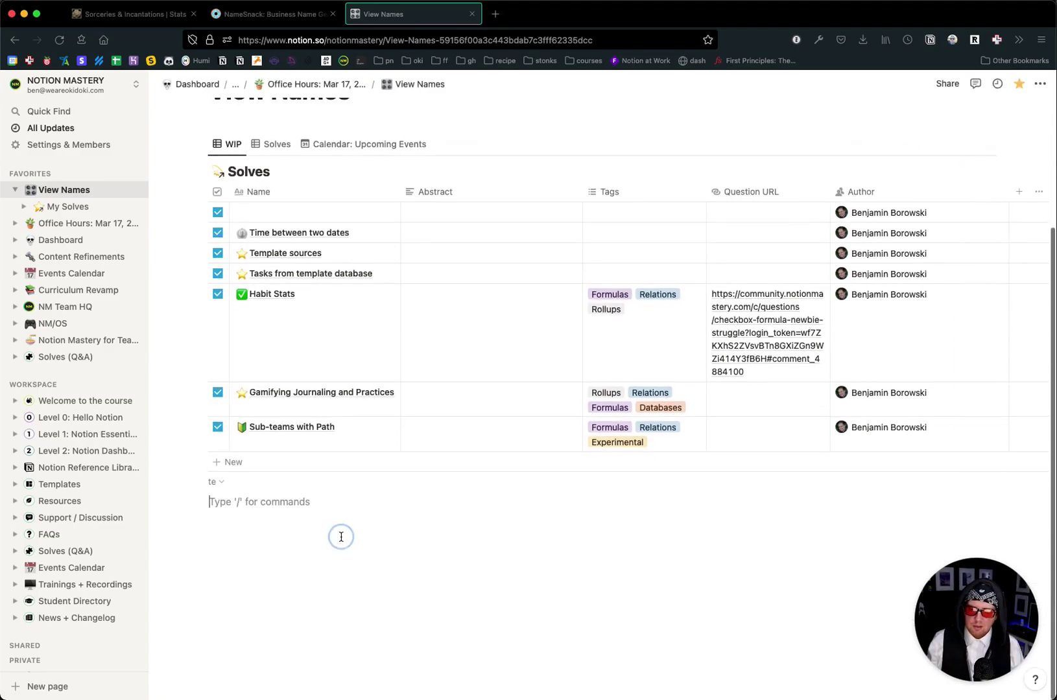
pyautogui.press('Return')
pyautogui.write('/li')
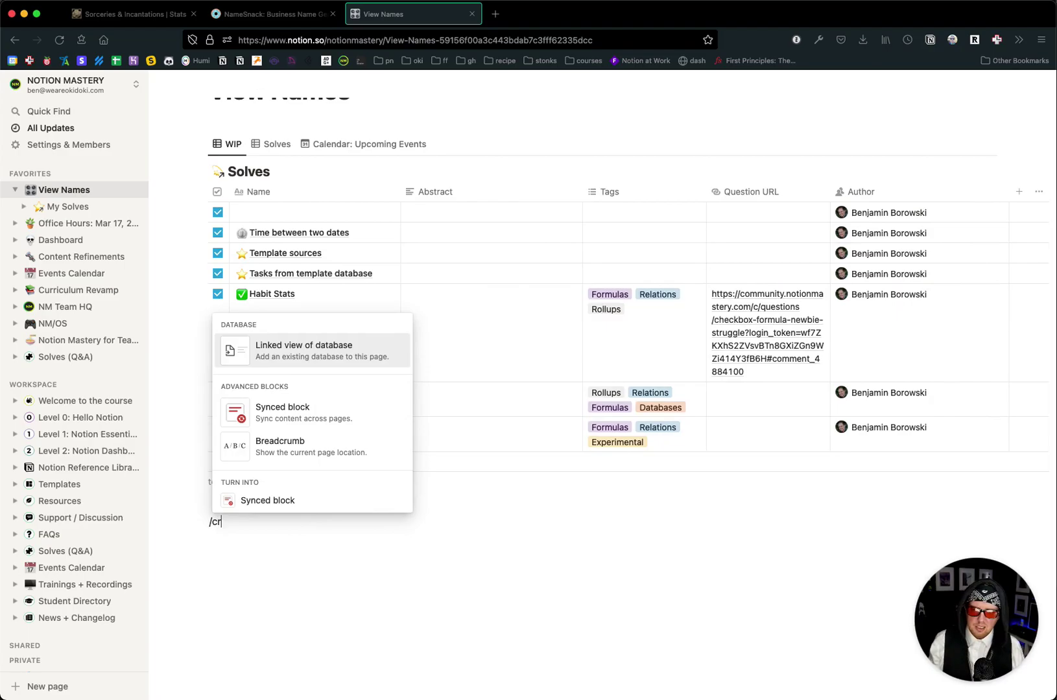
pyautogui.press('Return')
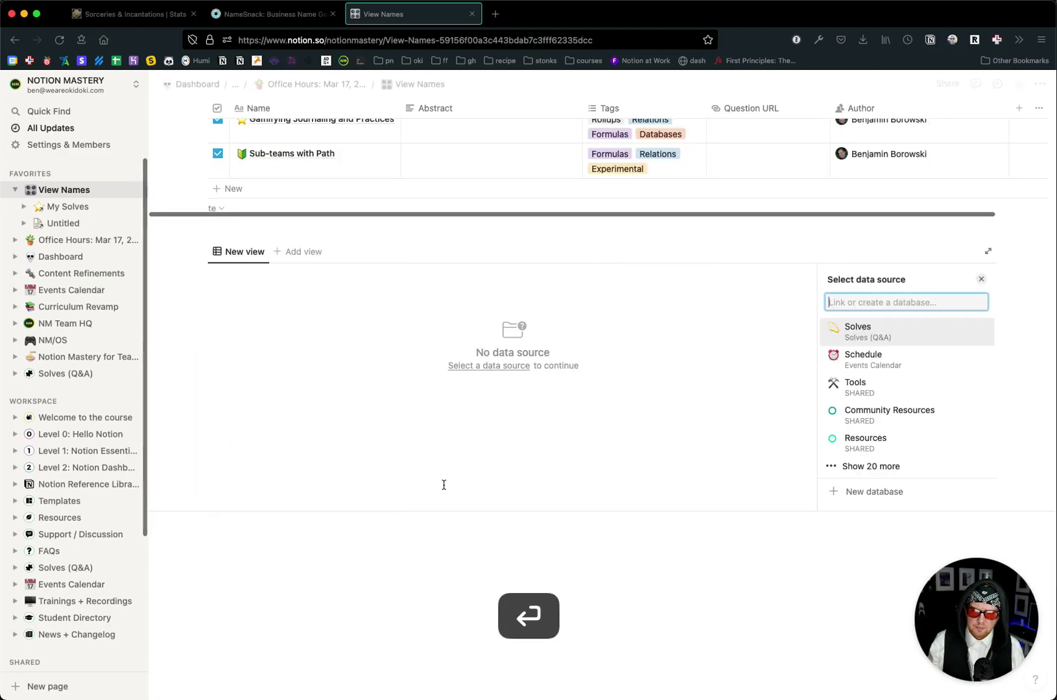
pyautogui.click(873, 383)
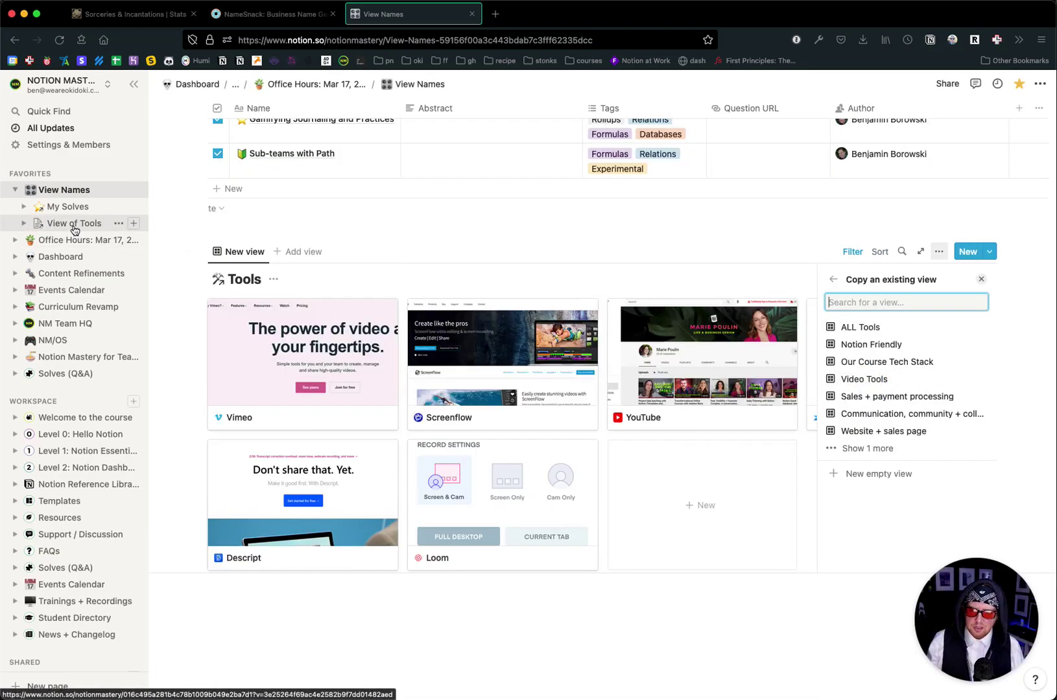
# Open the linked Tools view as its own page, give it the red toolbox emoji icon and title it My Toolbox.
pyautogui.click(921, 252)
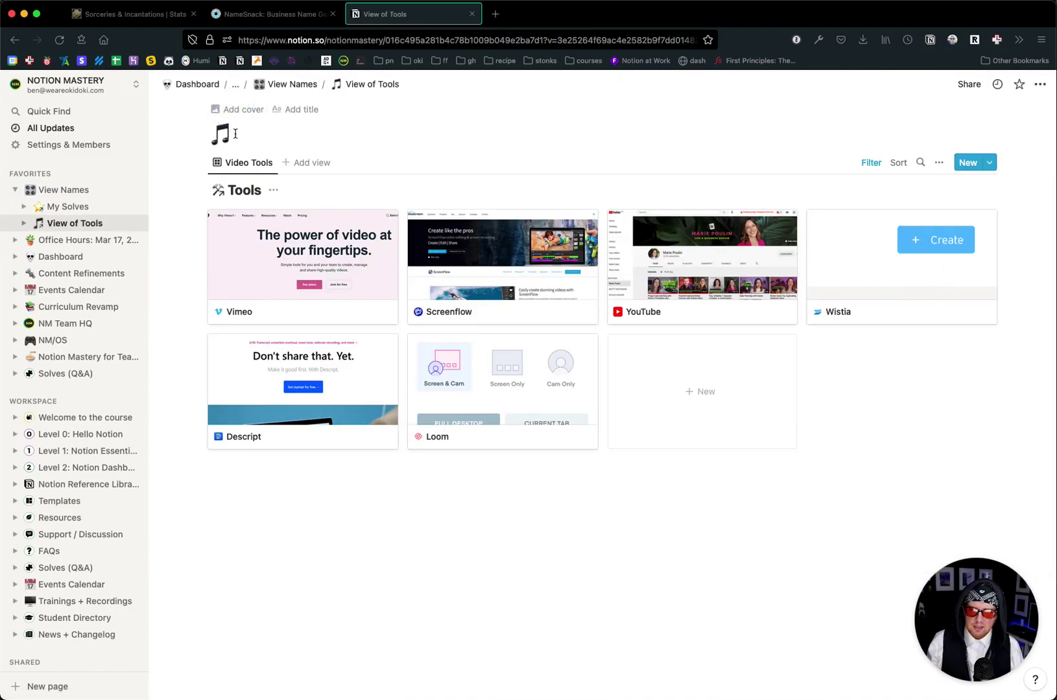
pyautogui.click(221, 134)
pyautogui.write('tool')
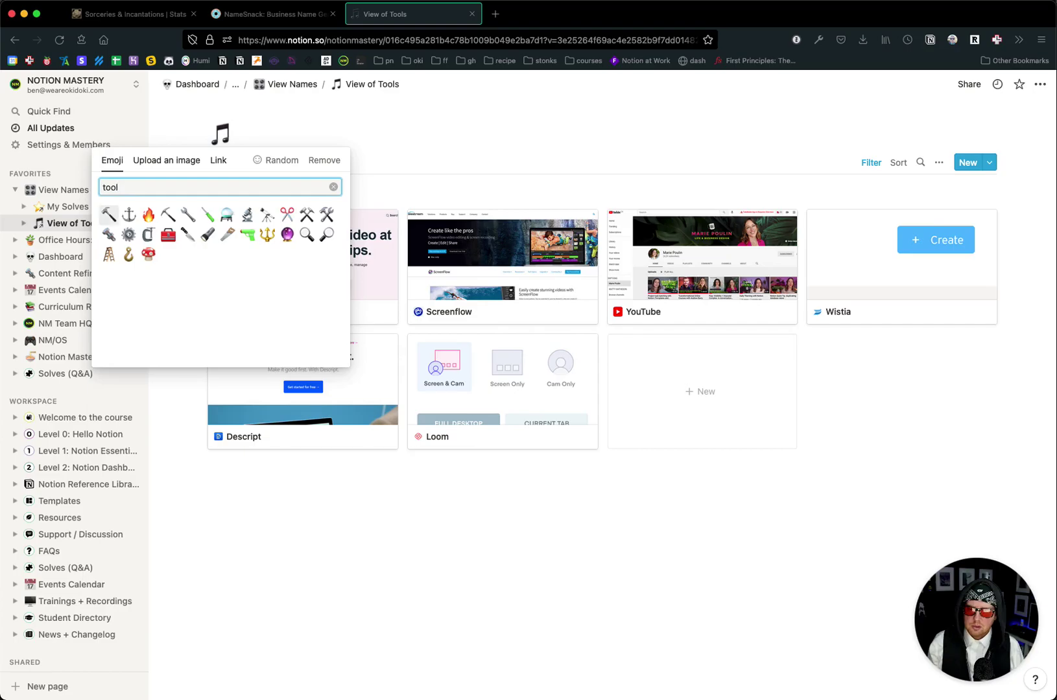
pyautogui.click(168, 234)
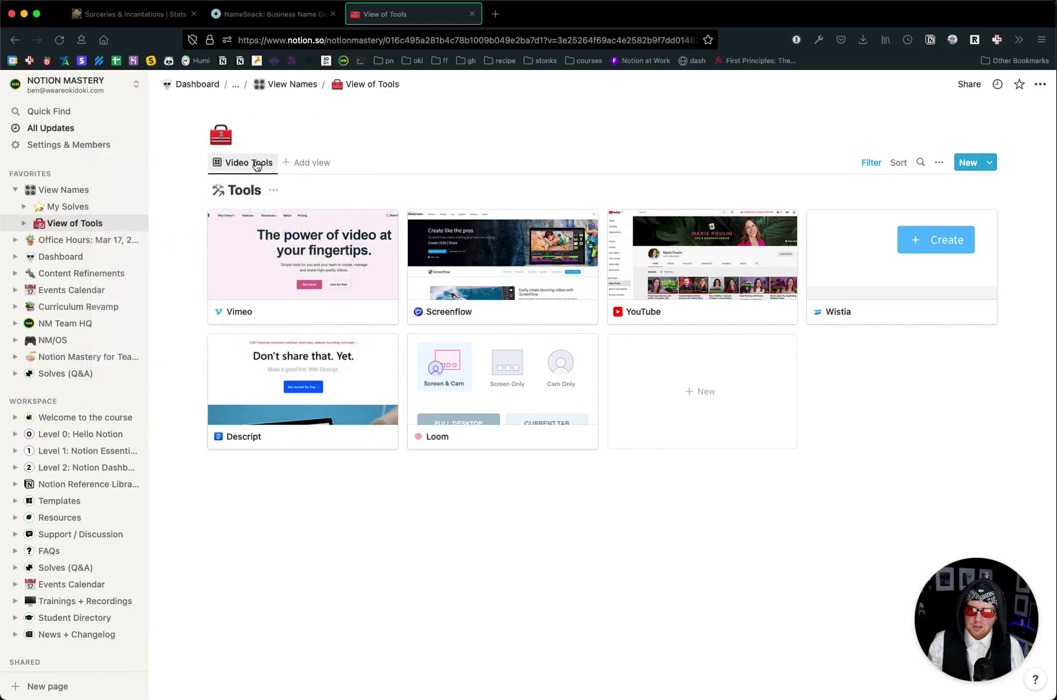
pyautogui.click(314, 114)
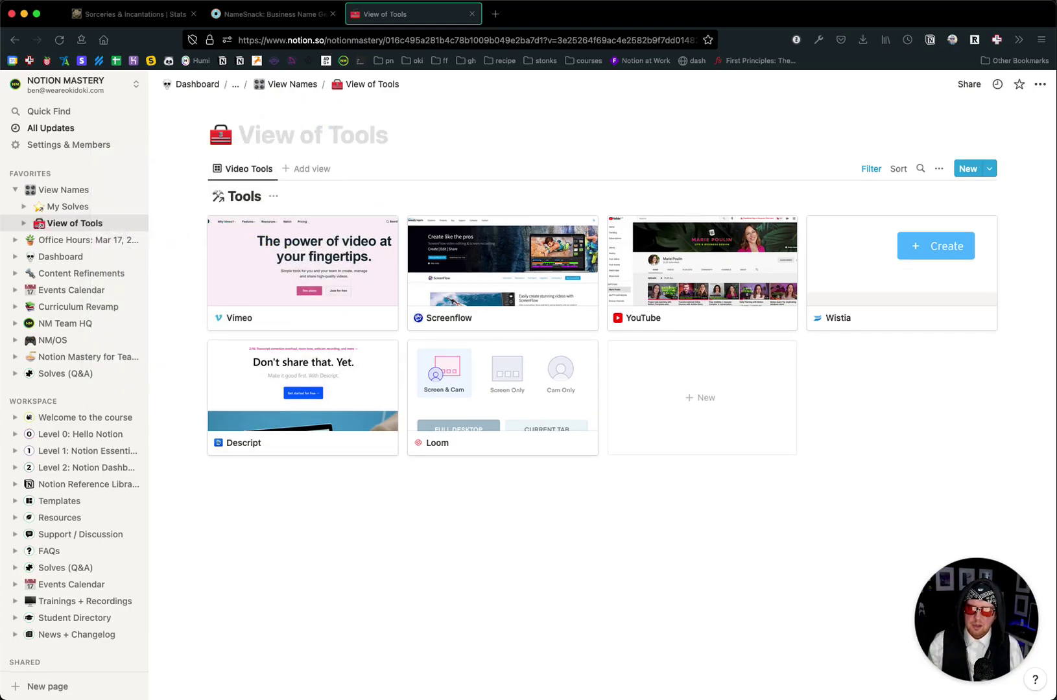
pyautogui.write('My Toolbox')
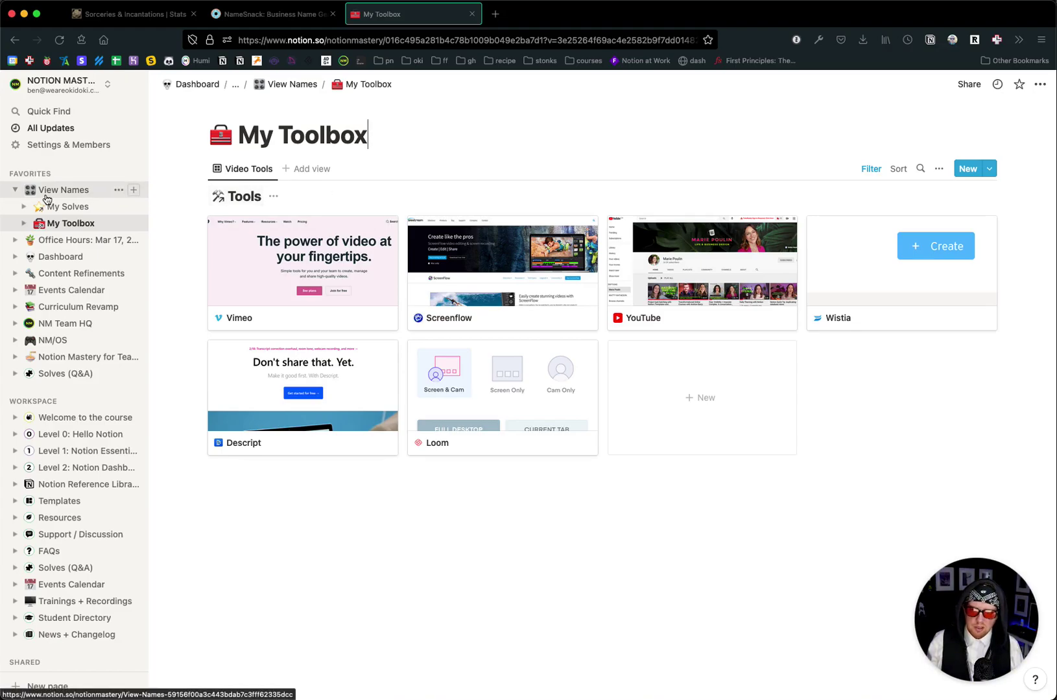
# Compare the linked Tools view as shown on the View Names page and on its own My Toolbox page.
pyautogui.click(82, 189)
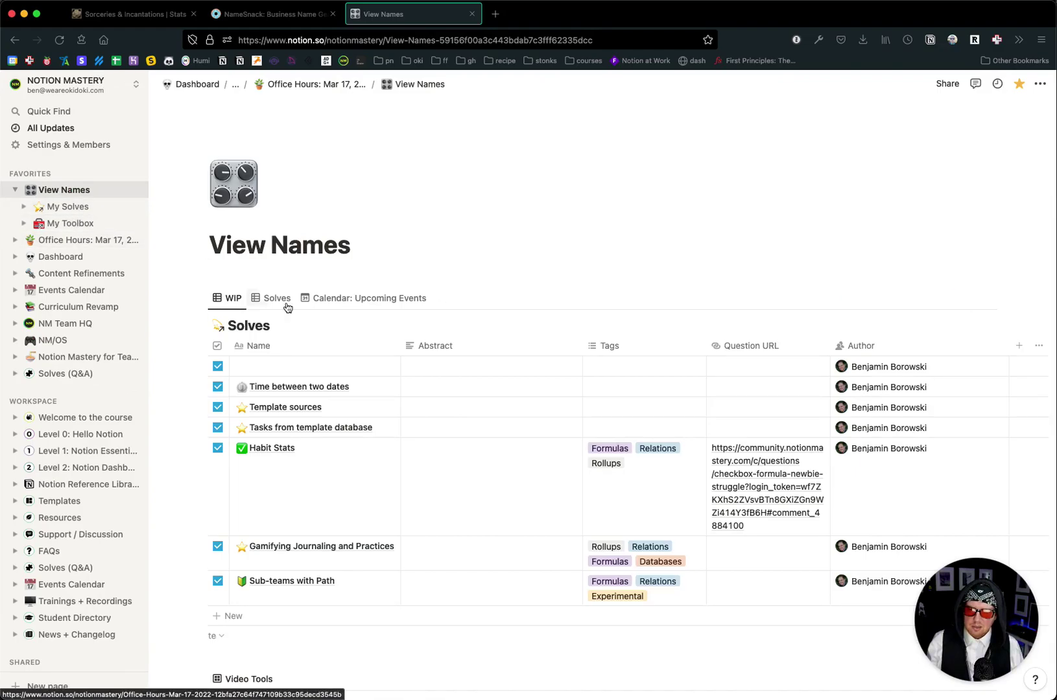
pyautogui.scroll(-5, 286, 307)
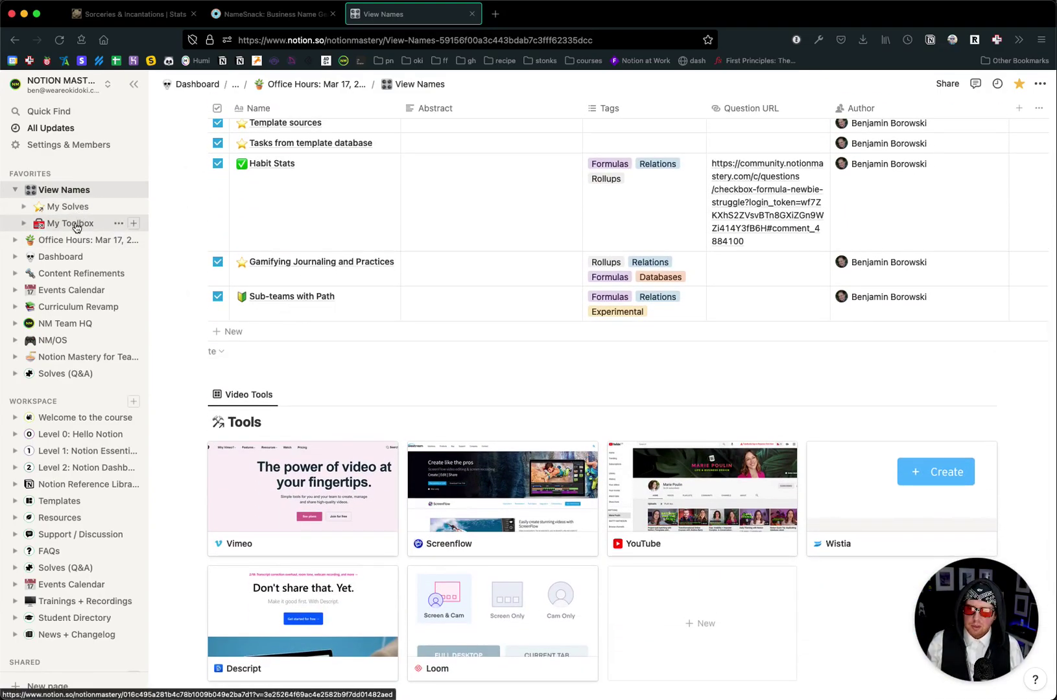
pyautogui.scroll(-5, 180, 330)
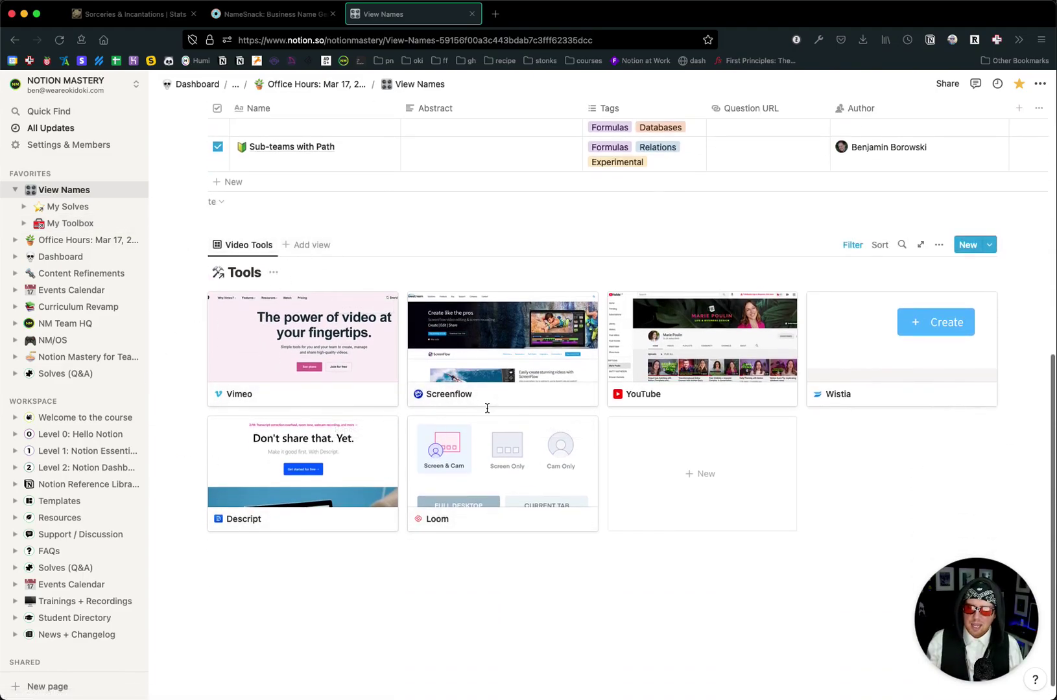
pyautogui.click(88, 223)
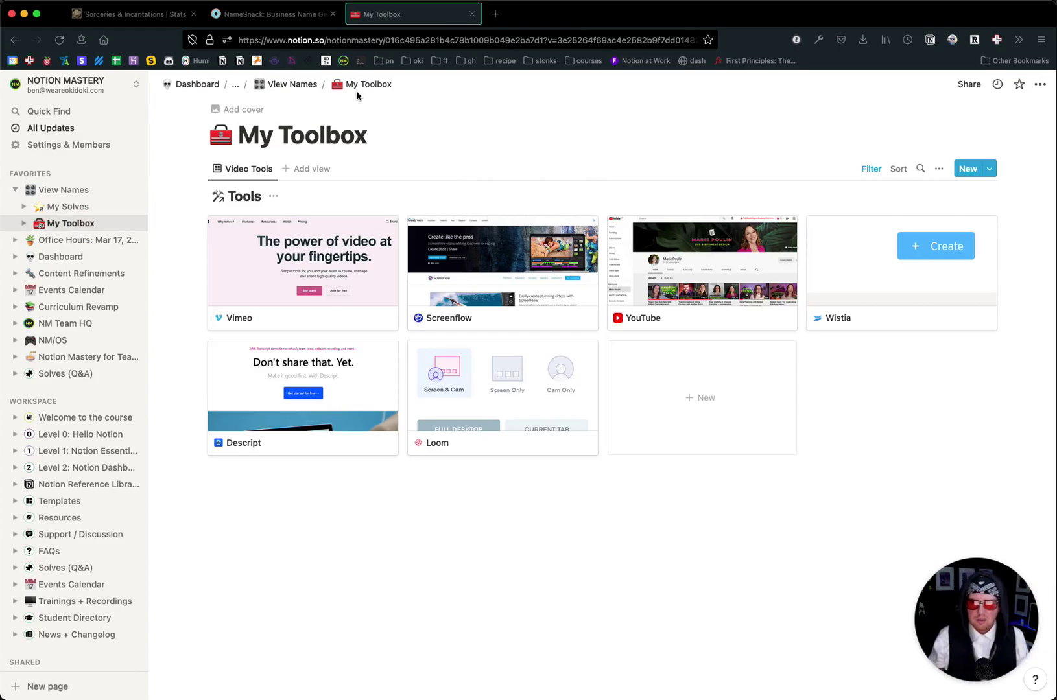
pyautogui.press('super+bracketleft')
pyautogui.scroll(-5, 446, 352)
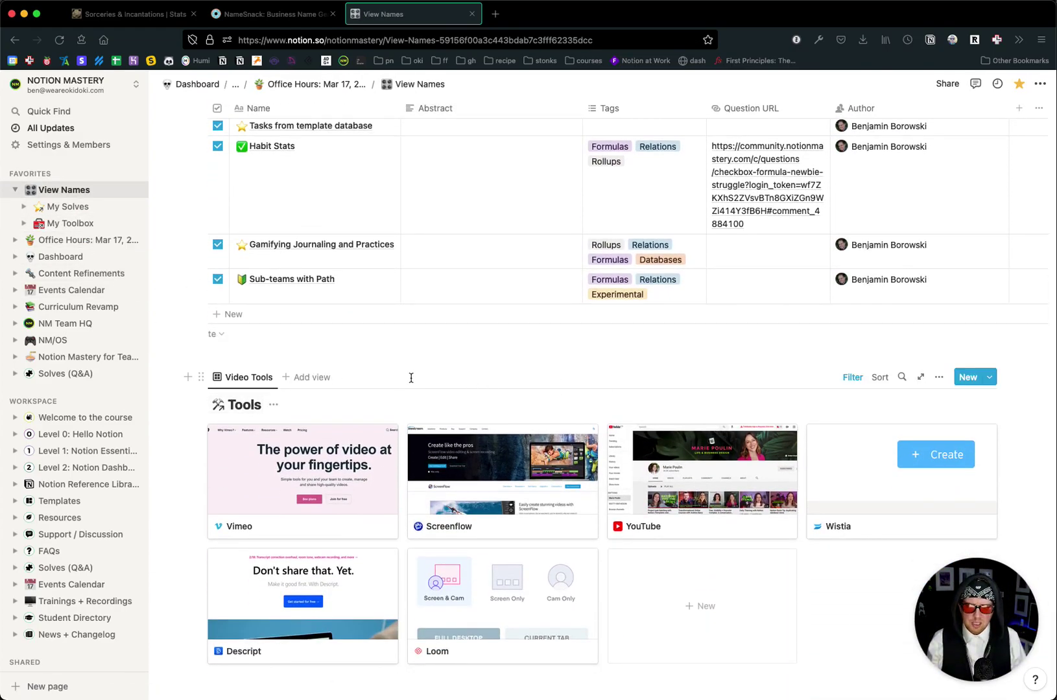
pyautogui.click(920, 377)
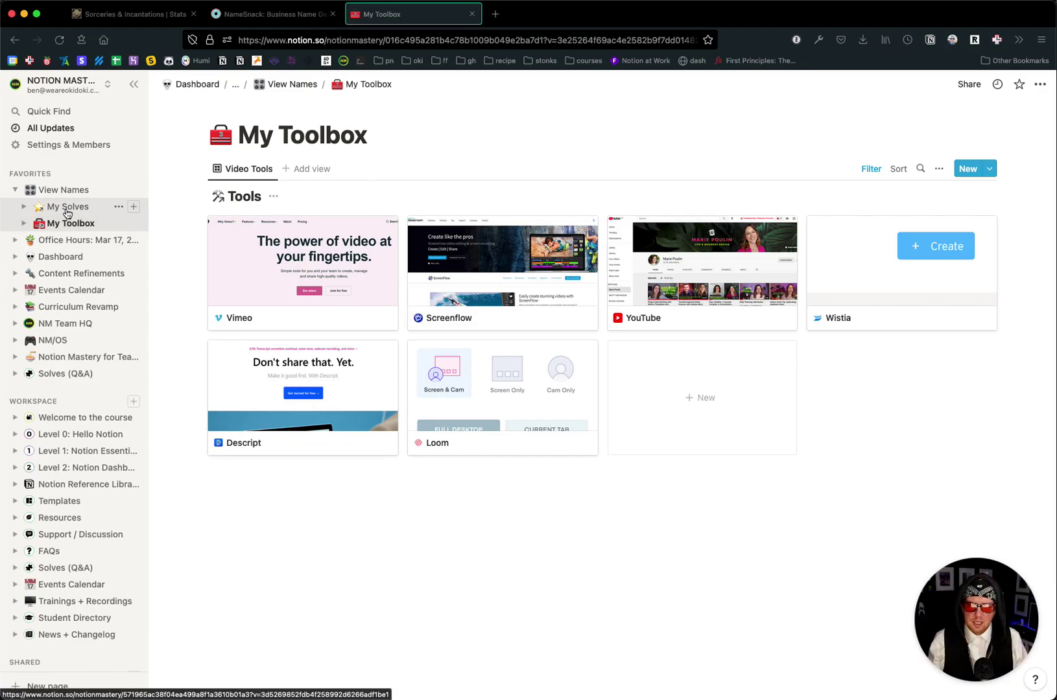
# Check the options of a linked database page nested under View Names, and highlight the word Toolbox in the page title.
pyautogui.click(119, 206)
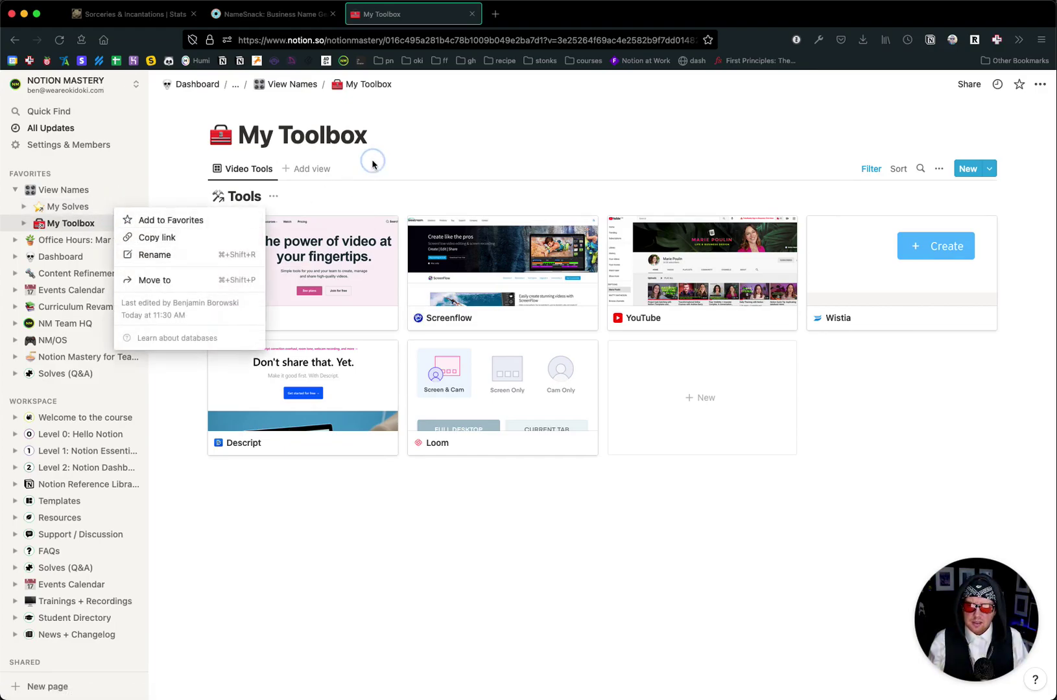
pyautogui.click(315, 103)
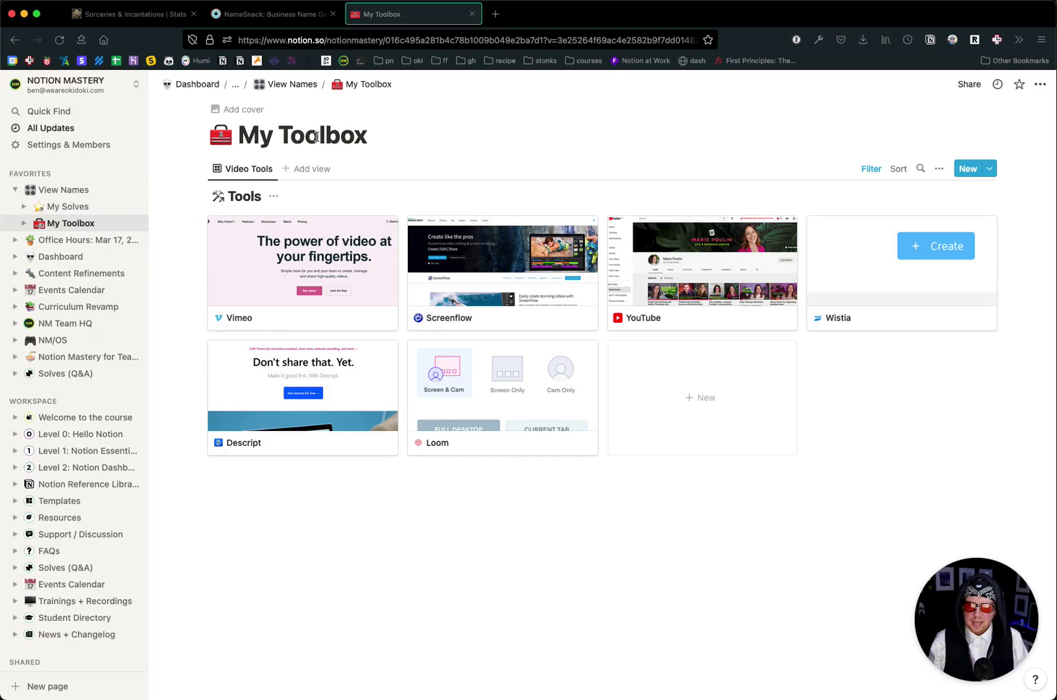
pyautogui.doubleClick(338, 136)
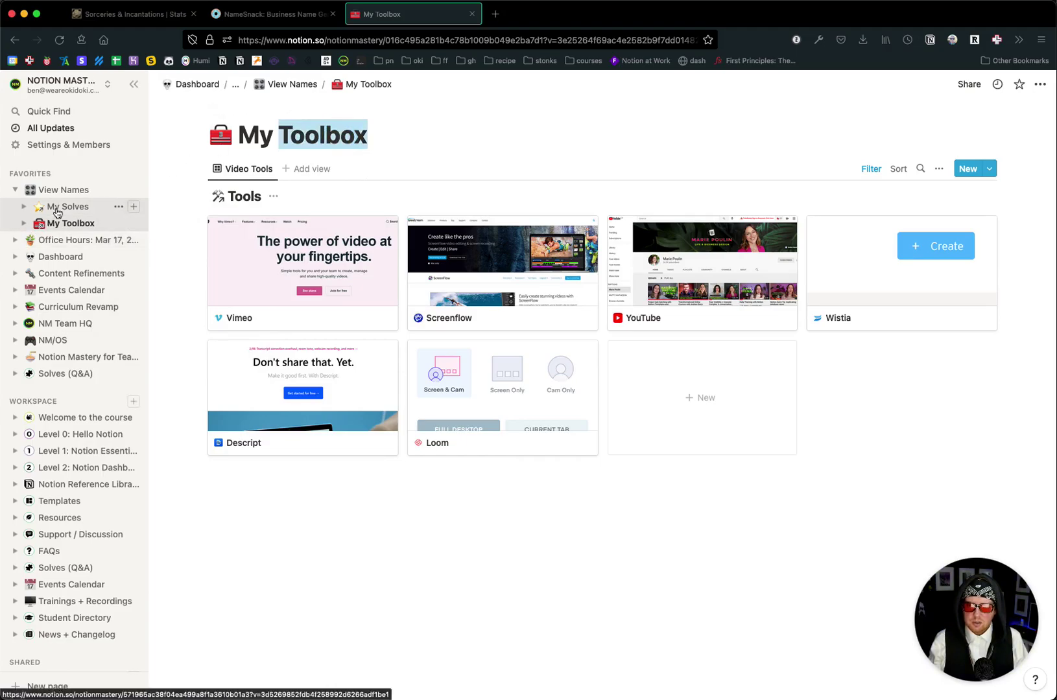